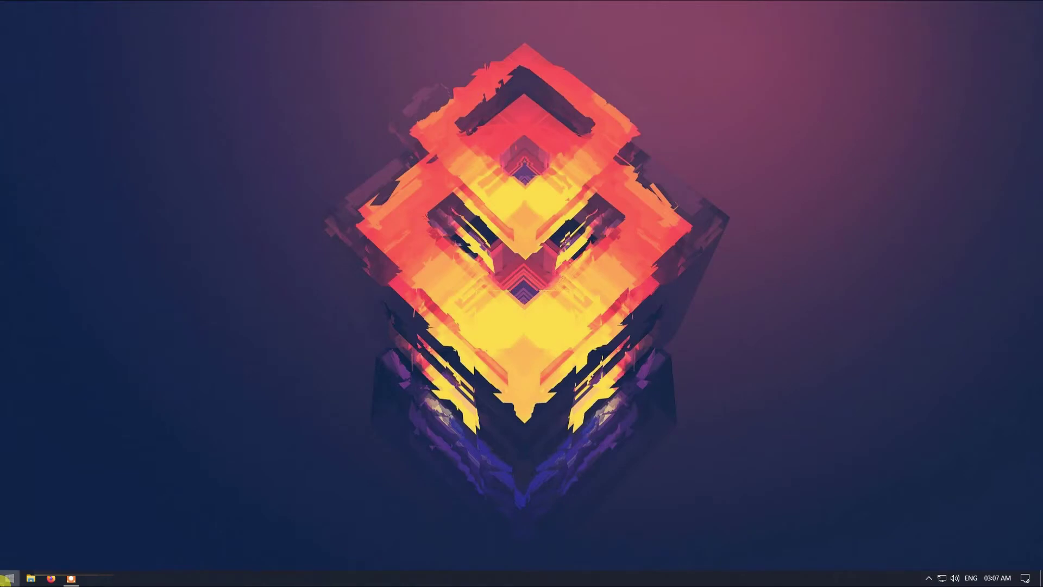
Open System Properties on the System Protection tab via Control Panel's System and Security > System.
{"action": "left_click", "coordinate": [6, 579]}
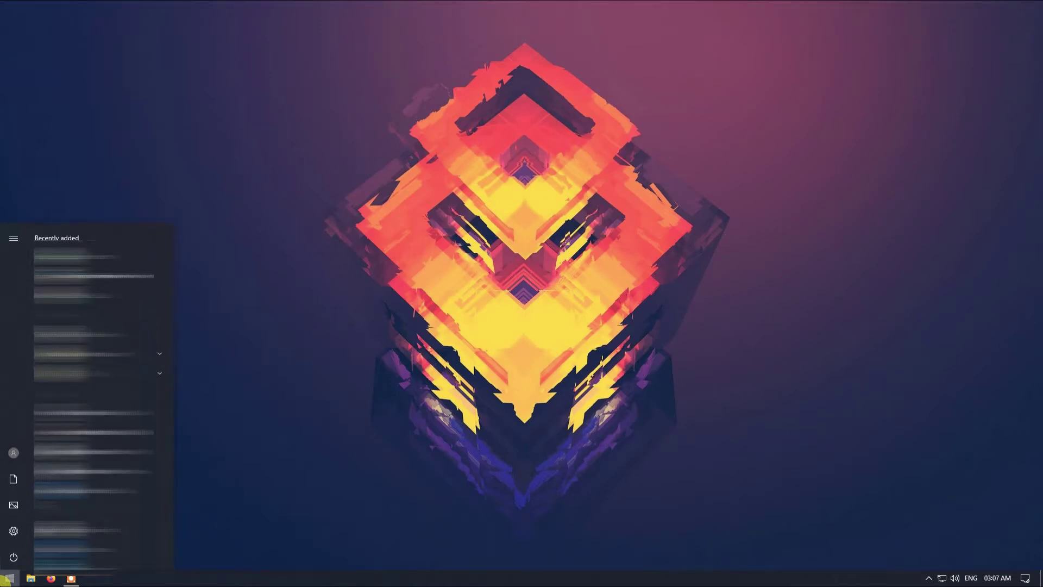
{"action": "type", "text": "control"}
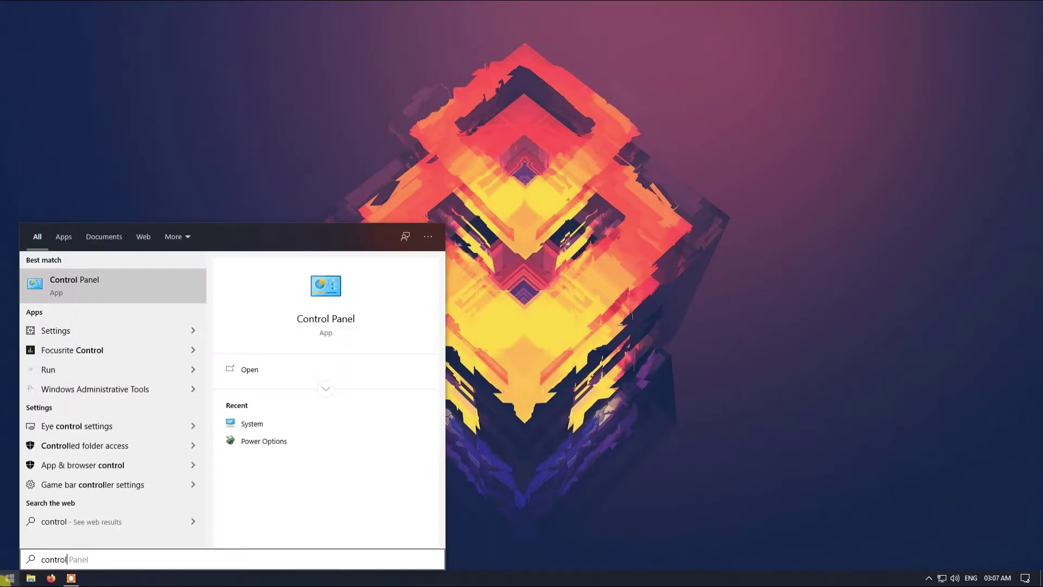
{"action": "key", "text": "Return"}
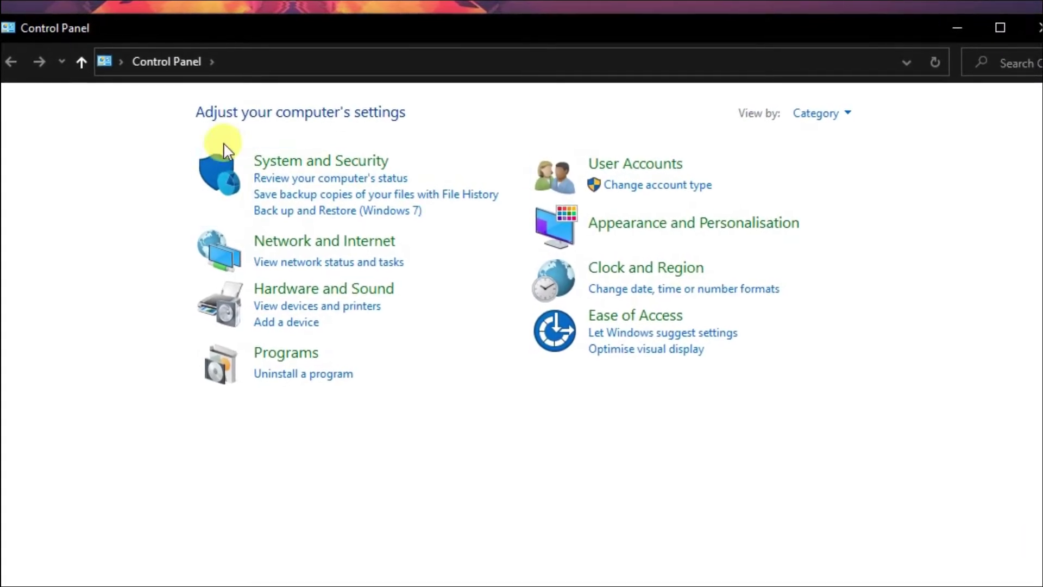
{"action": "left_click", "coordinate": [302, 163]}
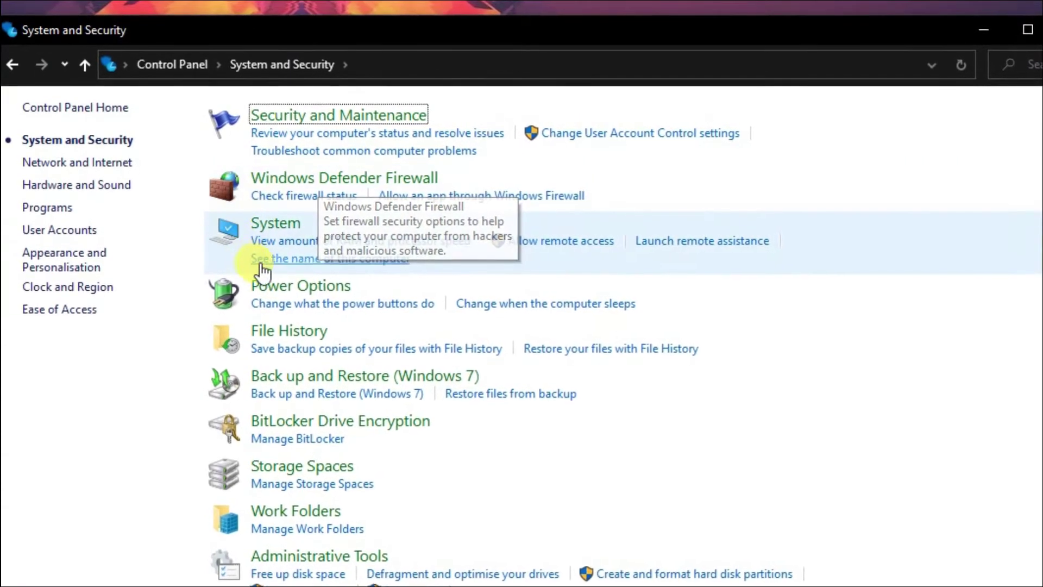
{"action": "left_click", "coordinate": [278, 224]}
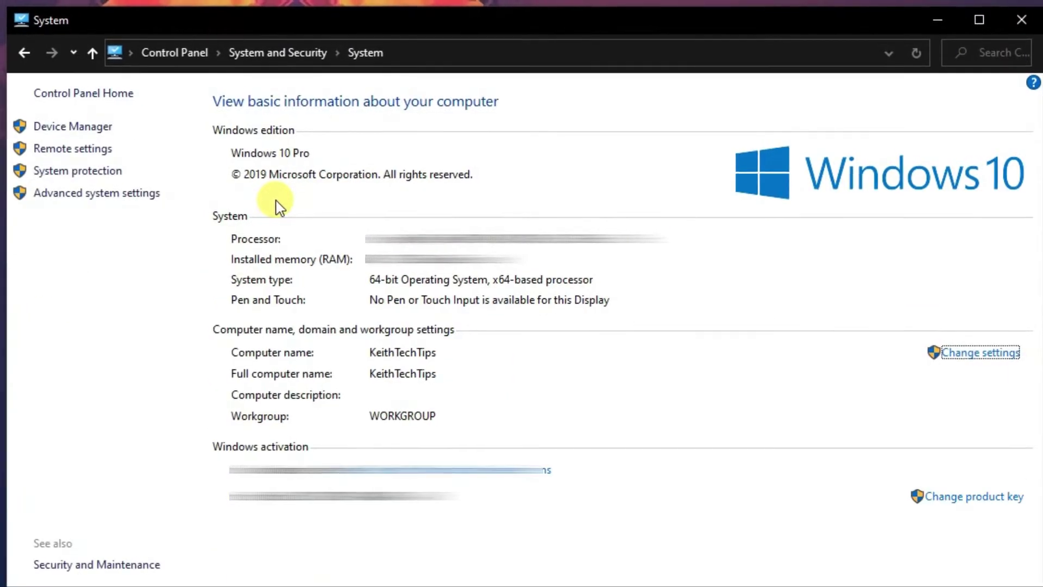
{"action": "left_click", "coordinate": [98, 195]}
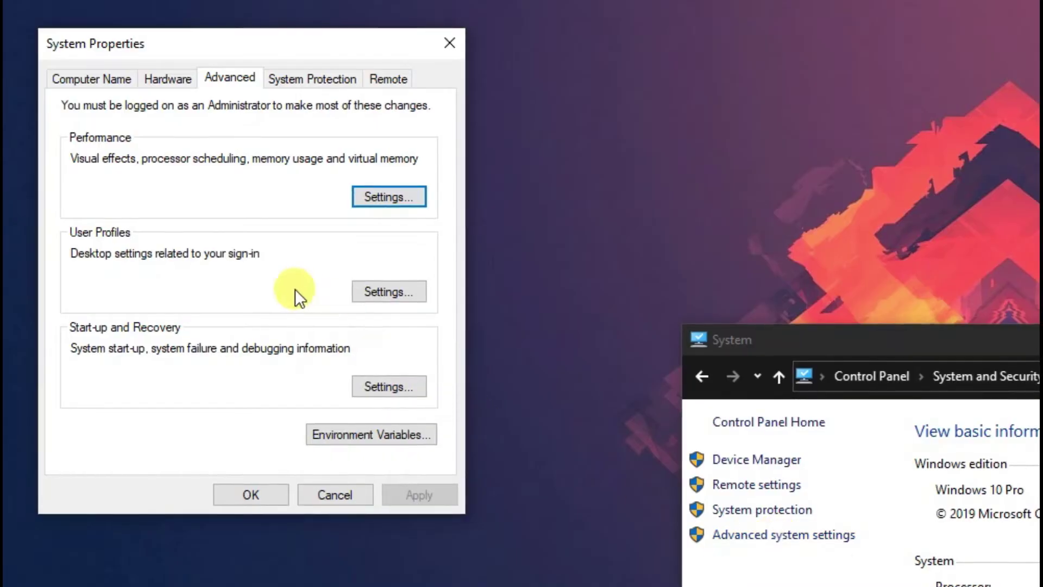
{"action": "left_click", "coordinate": [294, 87]}
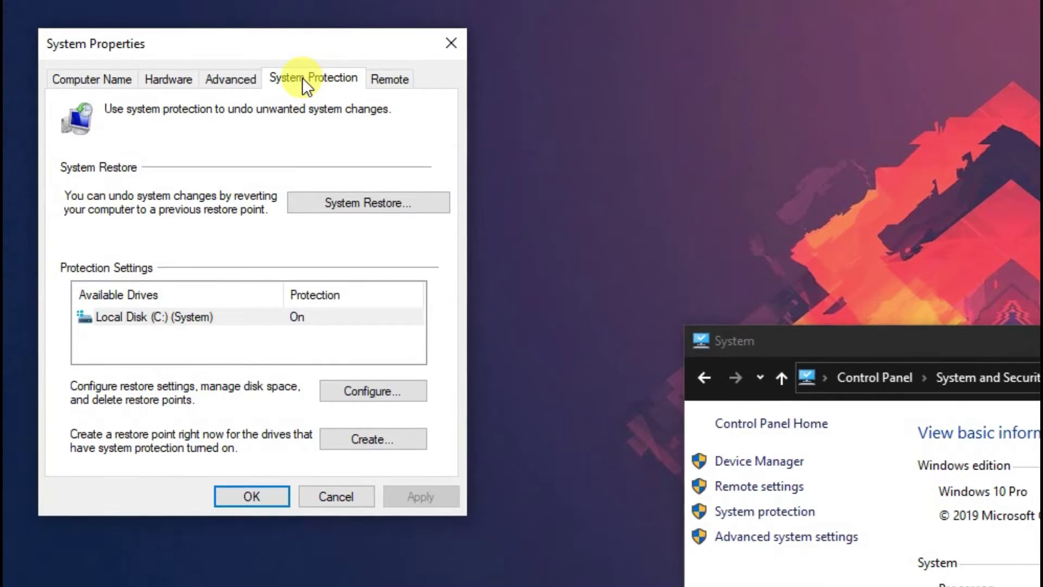
Cap Local Disk (C:) restore-point disk usage at 4% (9.29 GB) and apply the change.
{"action": "left_click", "coordinate": [160, 314]}
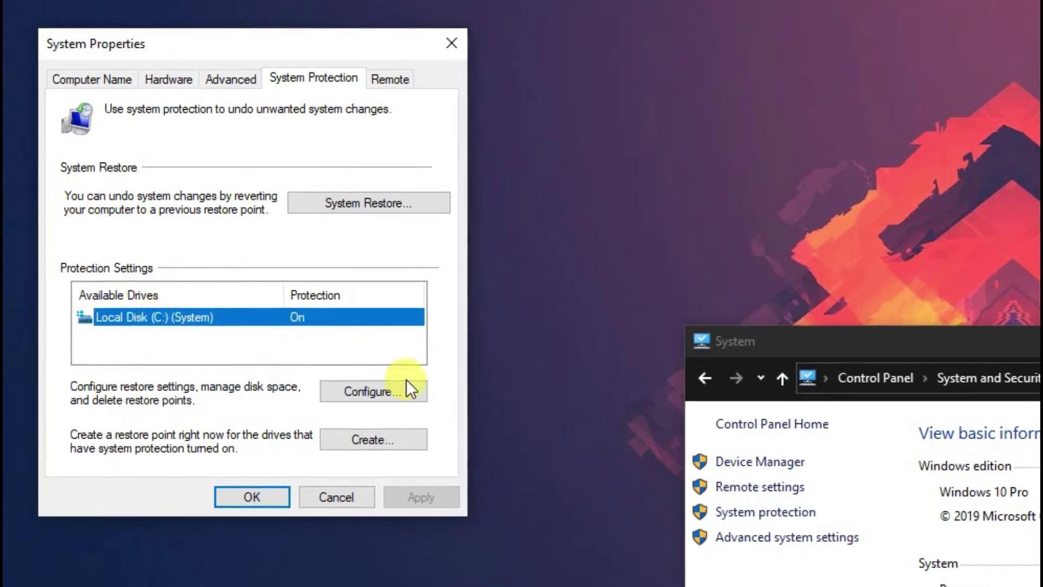
{"action": "left_click", "coordinate": [364, 389]}
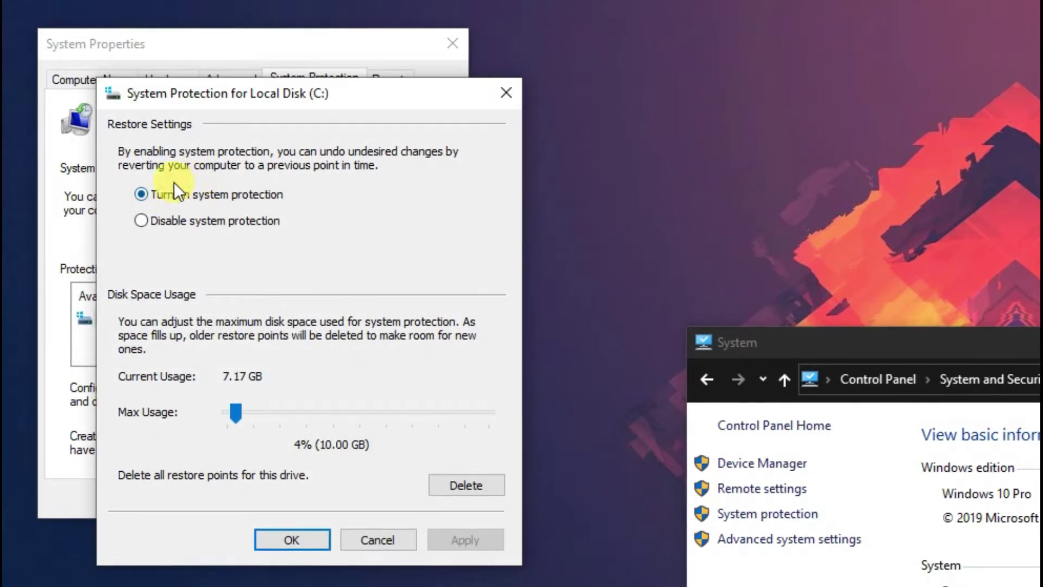
{"action": "left_click_drag", "start_coordinate": [235, 410], "coordinate": [235, 411]}
{"action": "left_click", "coordinate": [460, 540]}
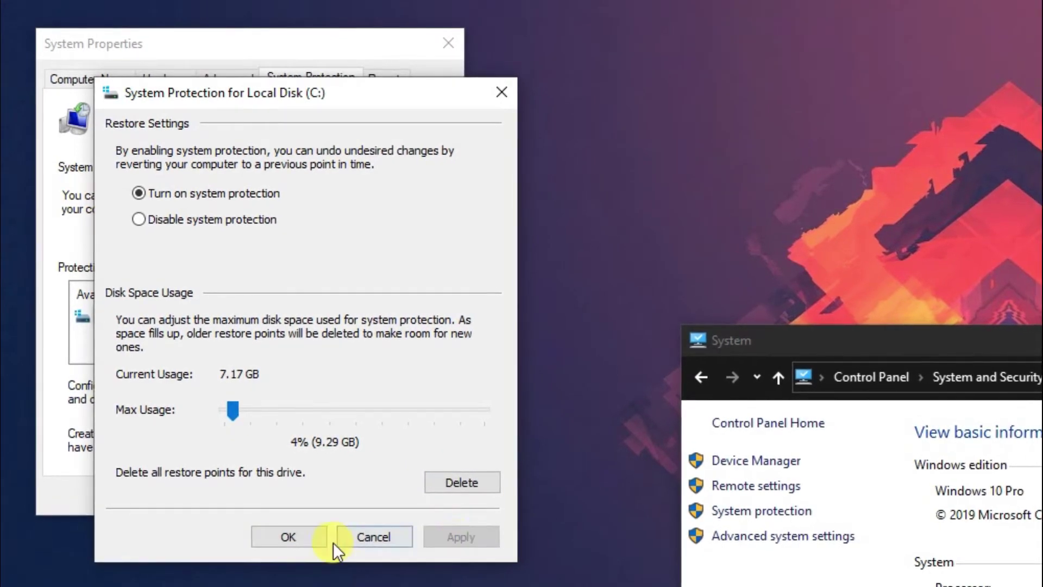
{"action": "left_click", "coordinate": [304, 542]}
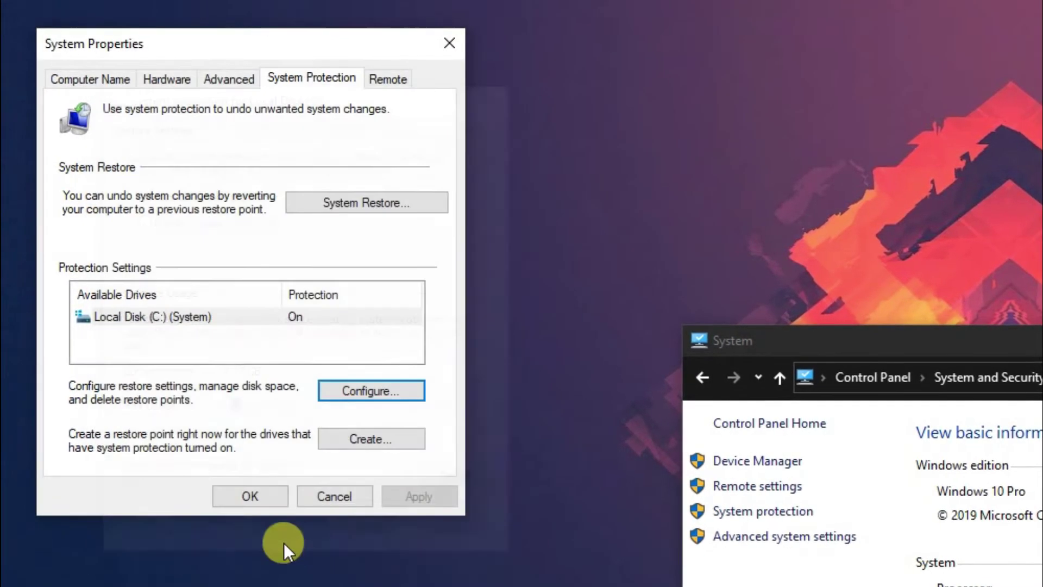
Create a restore point with the description 'Apr 24 2020'.
{"action": "left_click", "coordinate": [360, 441]}
{"action": "type", "text": "Apr 24 2020"}
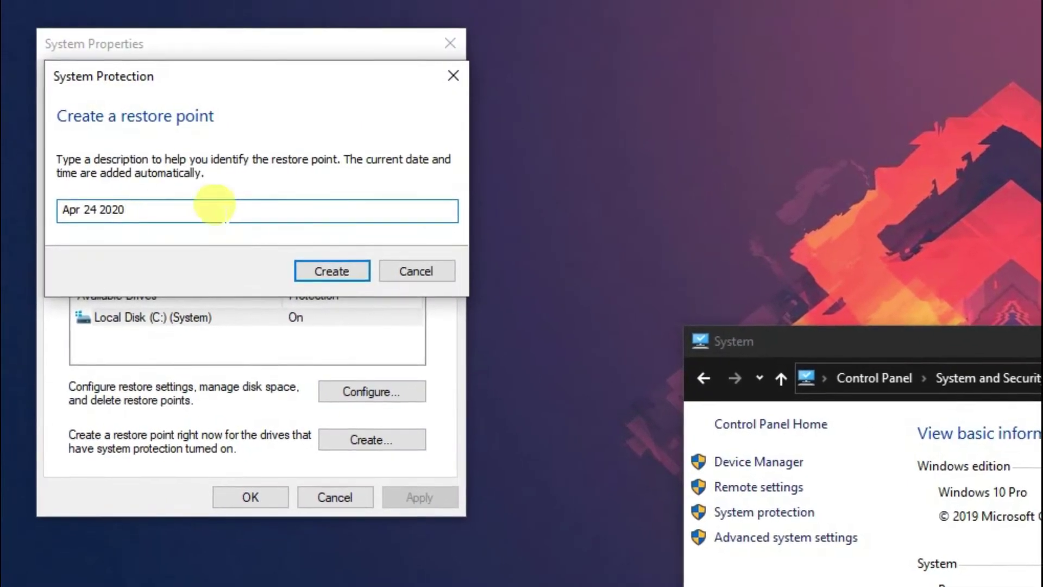
{"action": "left_click", "coordinate": [344, 276]}
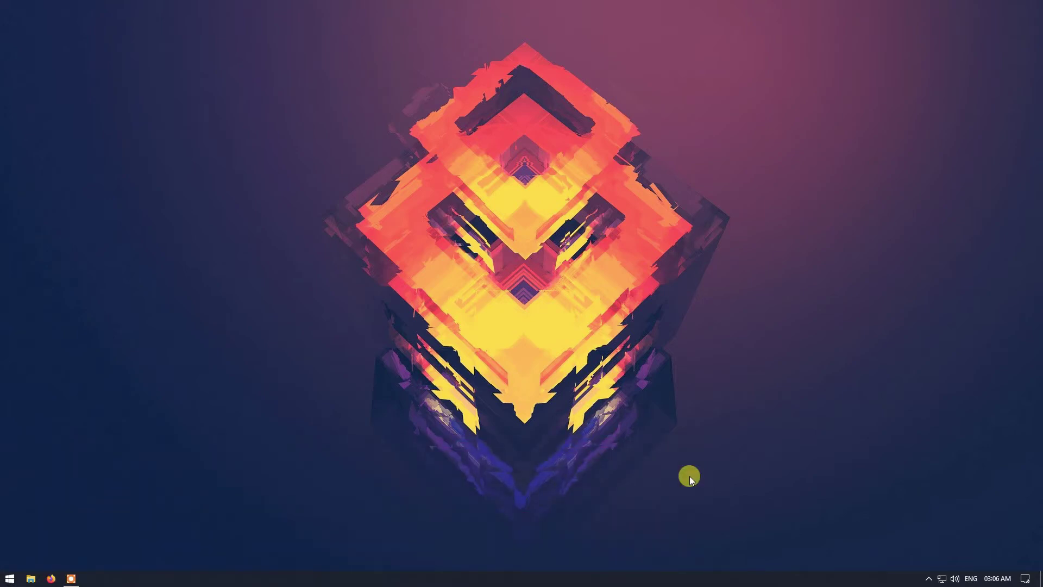
Open Windows Update from a Start search for 'UPDATE' and run a check for updates.
{"action": "key", "text": "super"}
{"action": "type", "text": "UPDATE"}
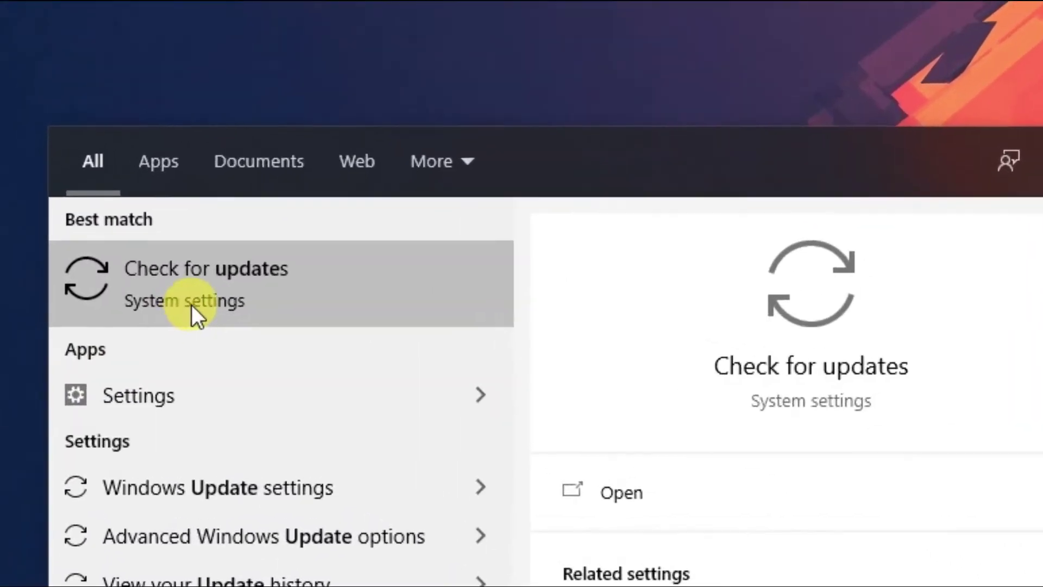
{"action": "left_click", "coordinate": [106, 298]}
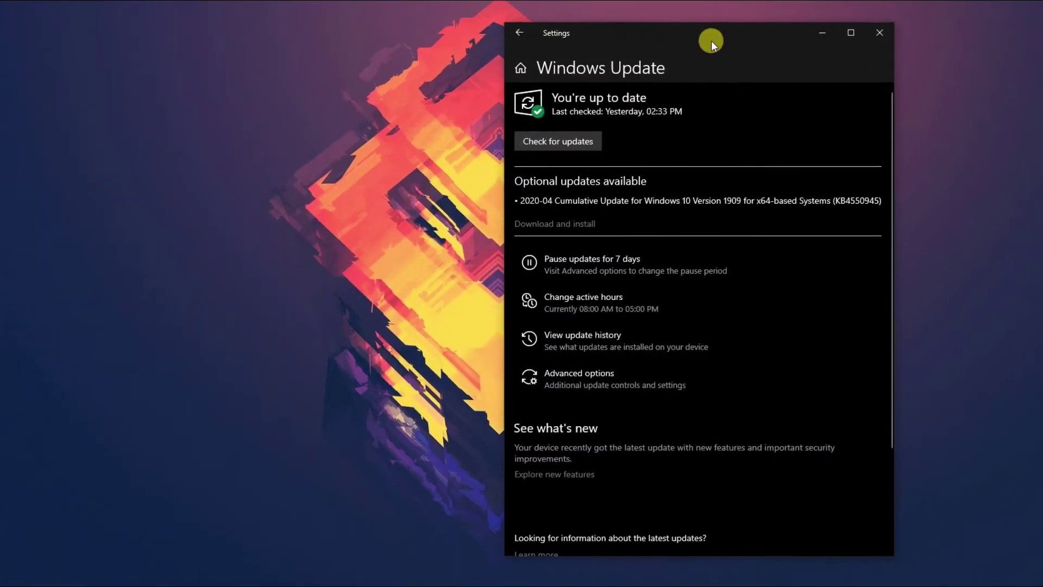
{"action": "left_click_drag", "start_coordinate": [706, 81], "coordinate": [467, 59]}
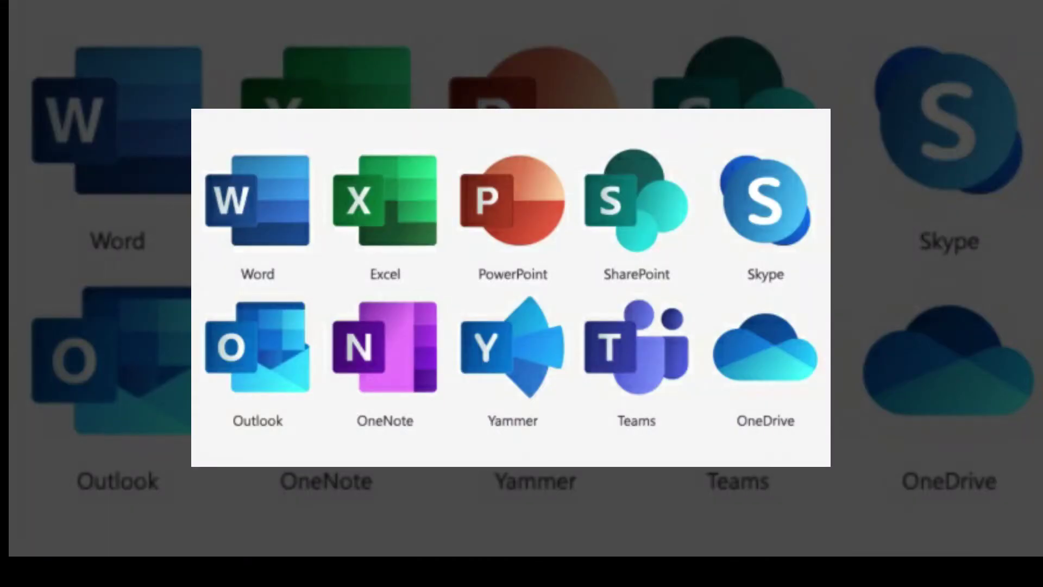
{"action": "left_click", "coordinate": [273, 120]}
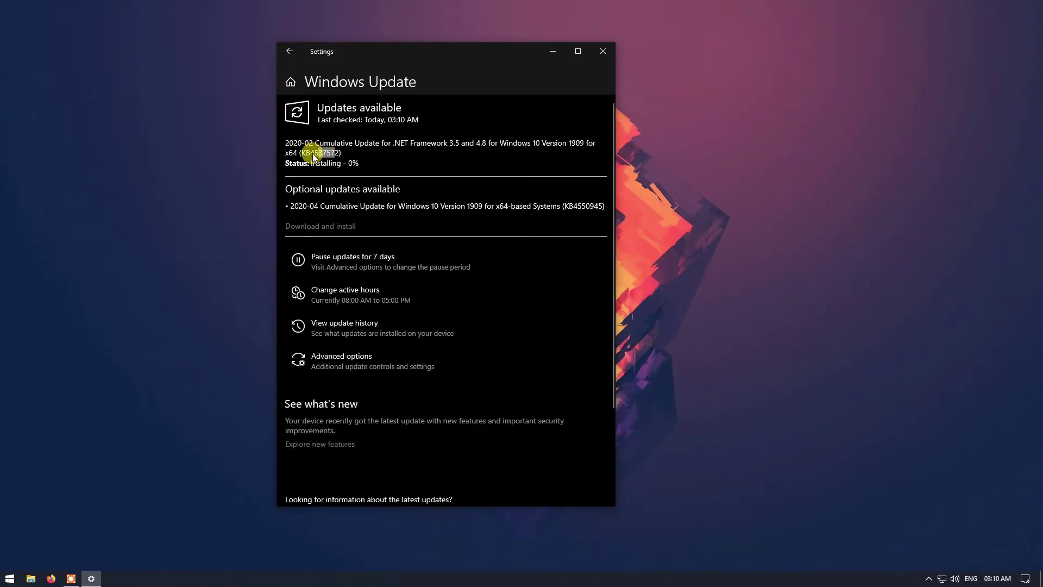
Search the web for the update number and read Microsoft's KB4537572 .NET Framework support article.
{"action": "type", "text": "KB4537572"}
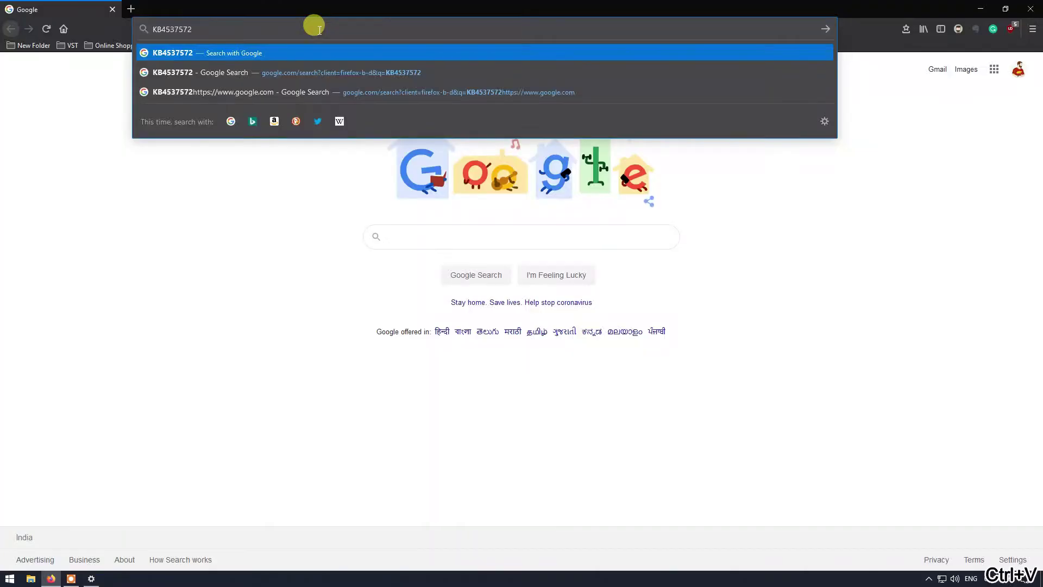
{"action": "key", "text": "Return"}
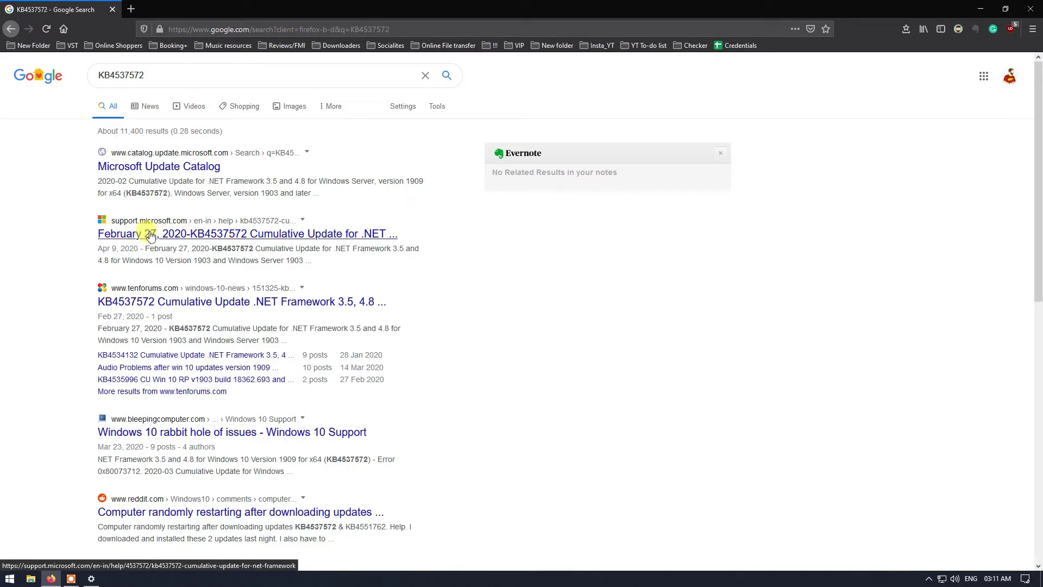
{"action": "left_click", "coordinate": [196, 237]}
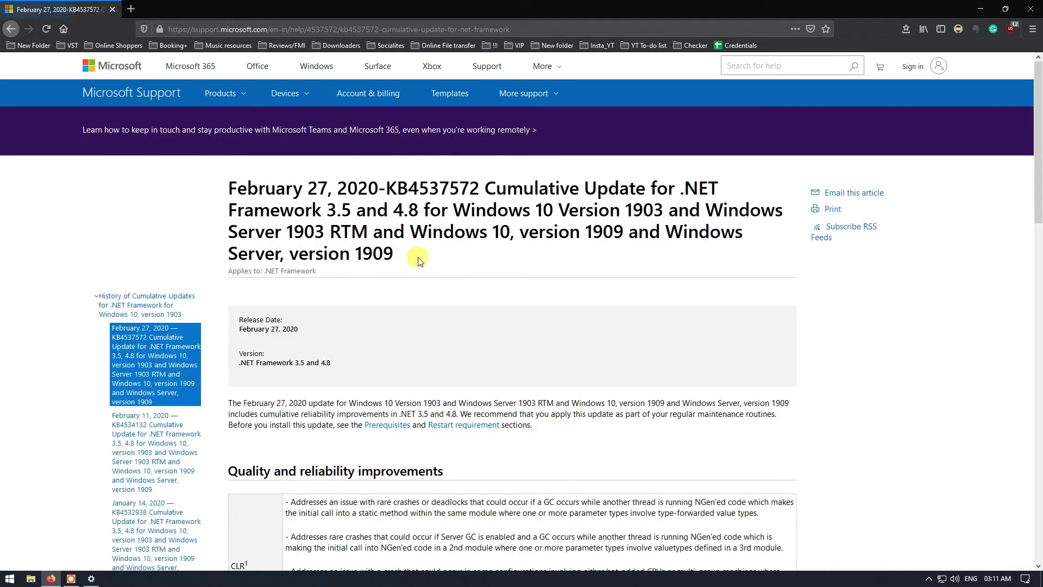
{"action": "scroll", "coordinate": [419, 253], "scroll_direction": "down", "scroll_amount": 1}
{"action": "scroll", "coordinate": [421, 314], "scroll_direction": "down", "scroll_amount": 3}
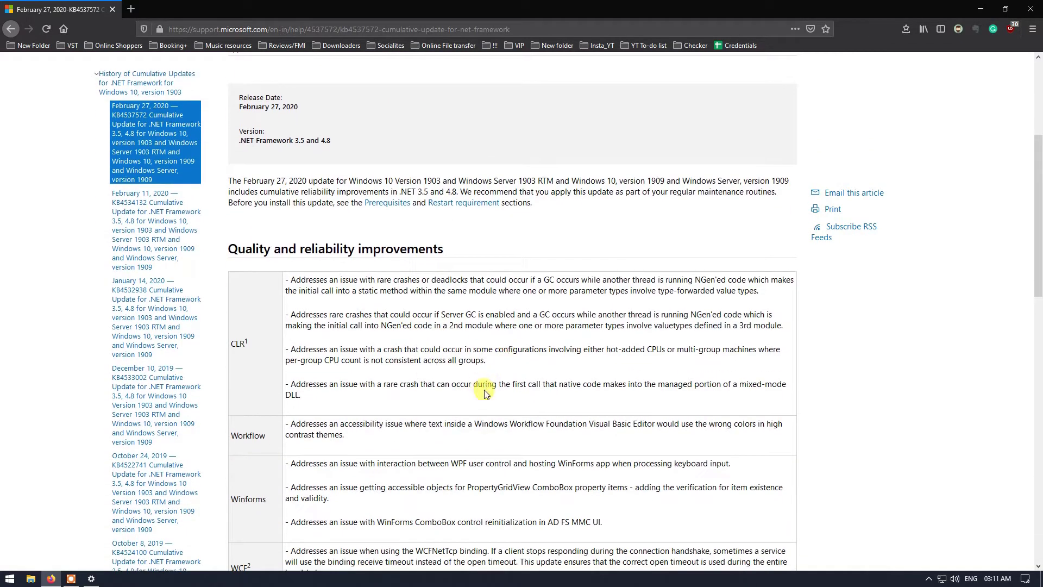
{"action": "scroll", "coordinate": [478, 380], "scroll_direction": "down", "scroll_amount": 1}
{"action": "scroll", "coordinate": [516, 408], "scroll_direction": "down", "scroll_amount": 10}
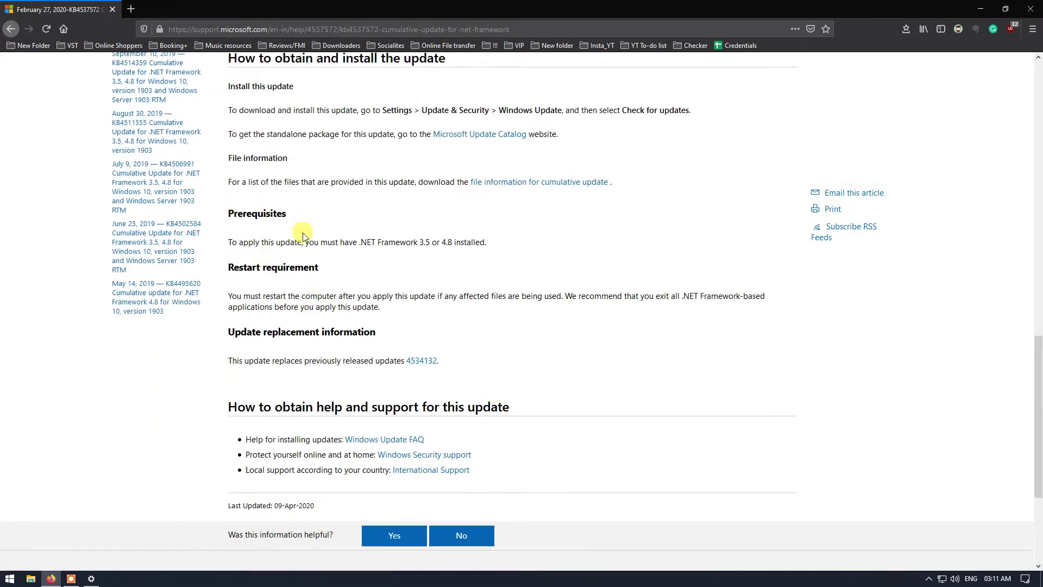
{"action": "scroll", "coordinate": [412, 247], "scroll_direction": "down", "scroll_amount": 1}
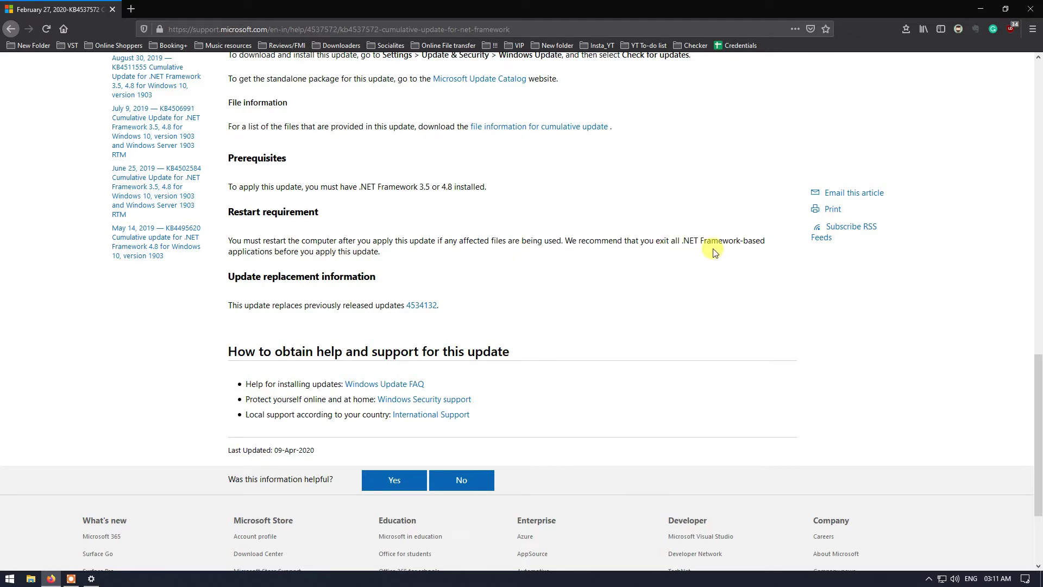
{"action": "scroll", "coordinate": [380, 233], "scroll_direction": "up", "scroll_amount": 15}
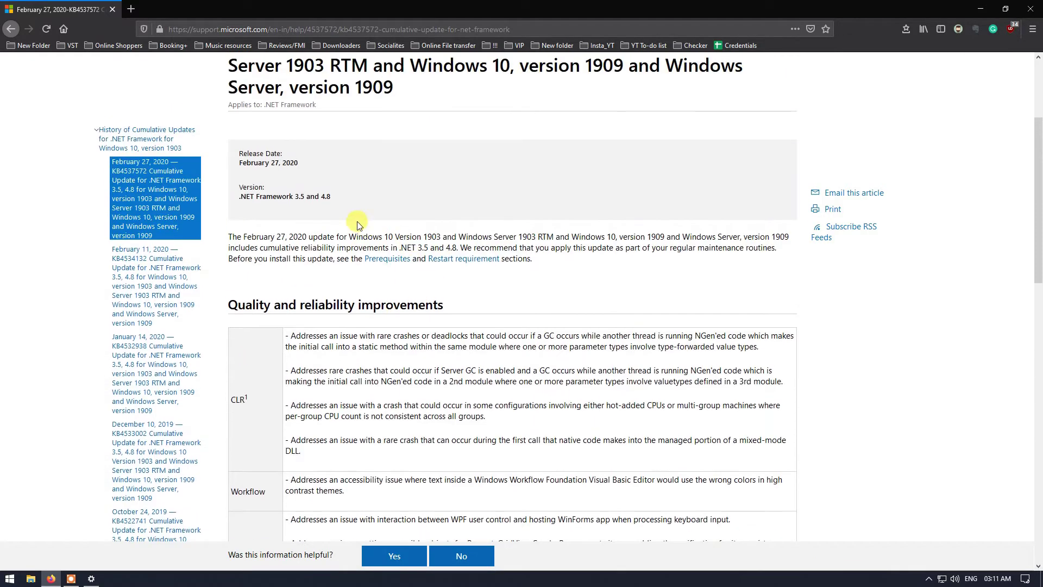
{"action": "scroll", "coordinate": [358, 223], "scroll_direction": "up", "scroll_amount": 3}
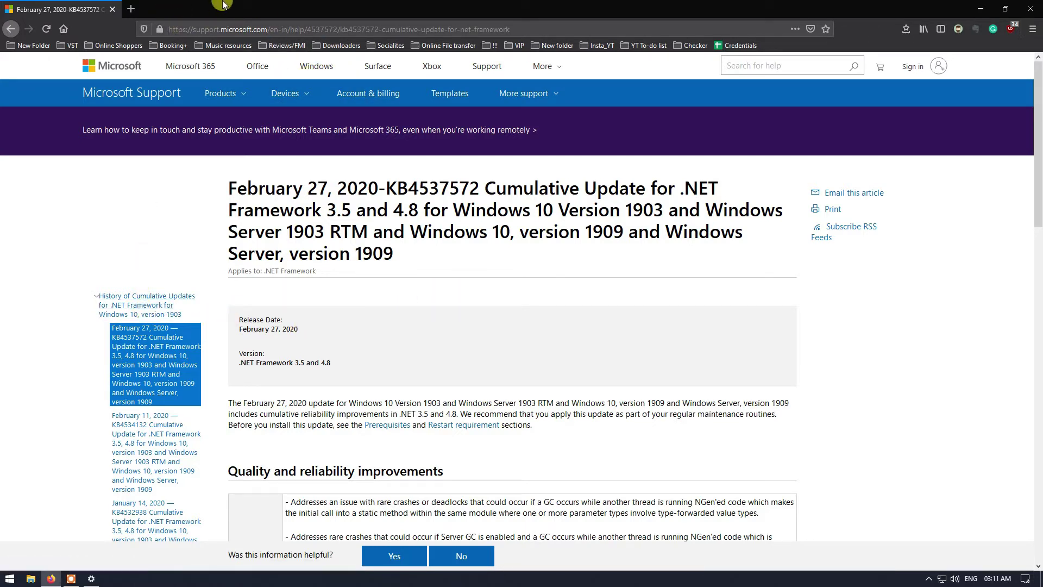
Close Firefox and open Update & Security from the Windows Settings home page.
{"action": "left_click", "coordinate": [1030, 6]}
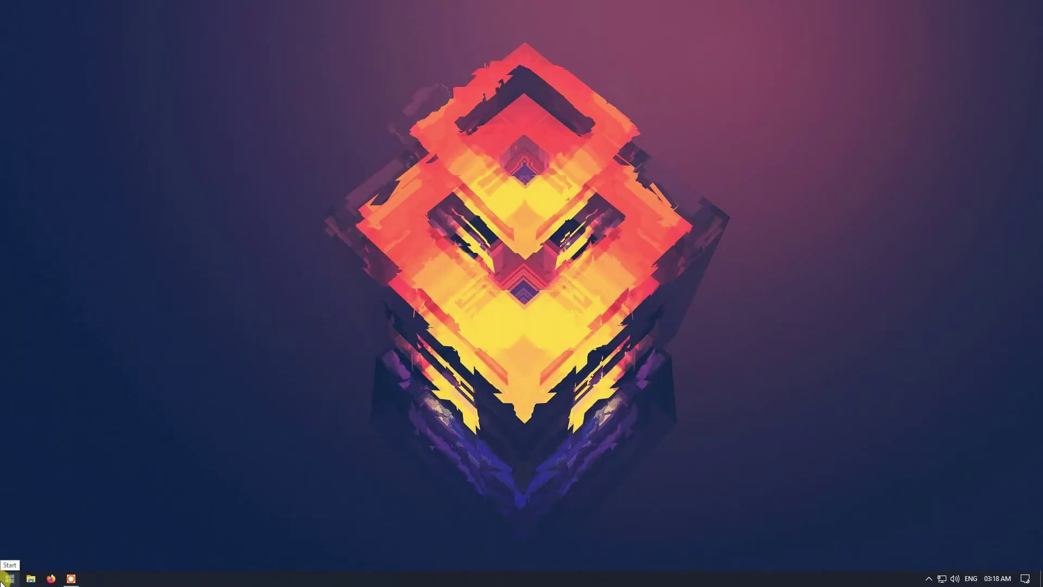
{"action": "left_click", "coordinate": [2, 580]}
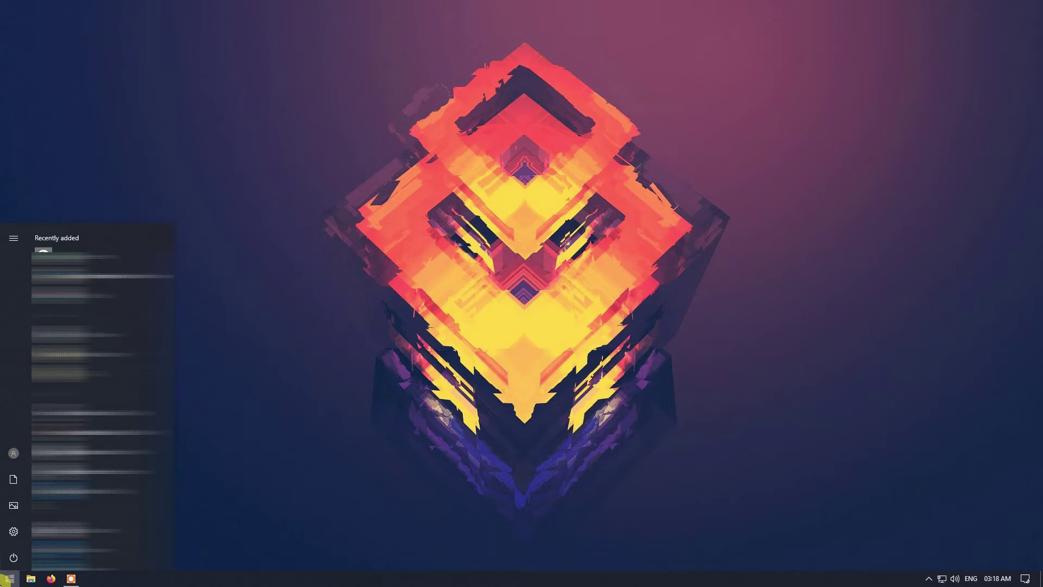
{"action": "left_click", "coordinate": [14, 531]}
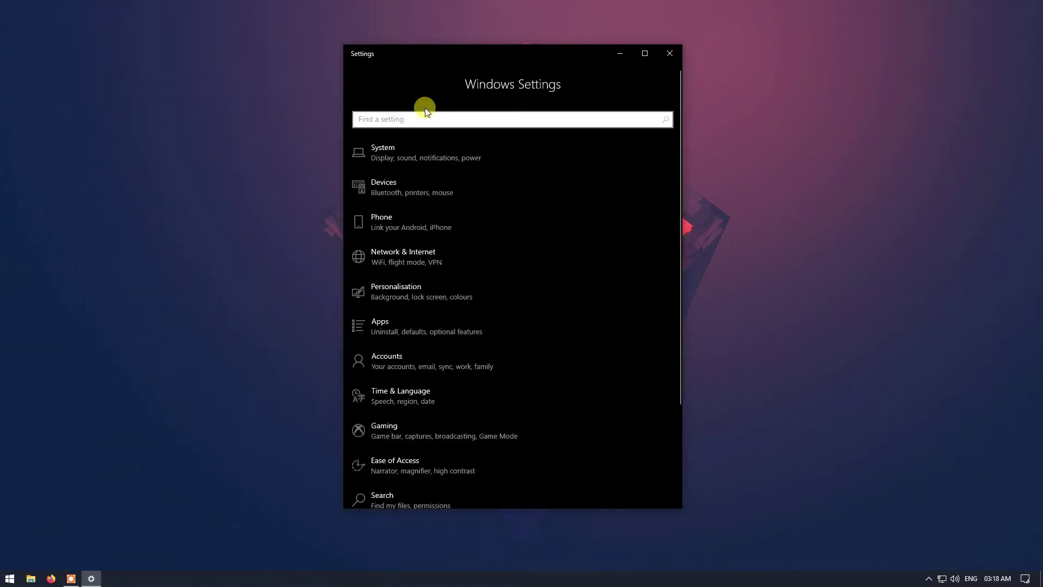
{"action": "scroll", "coordinate": [470, 368], "scroll_direction": "down", "scroll_amount": 3}
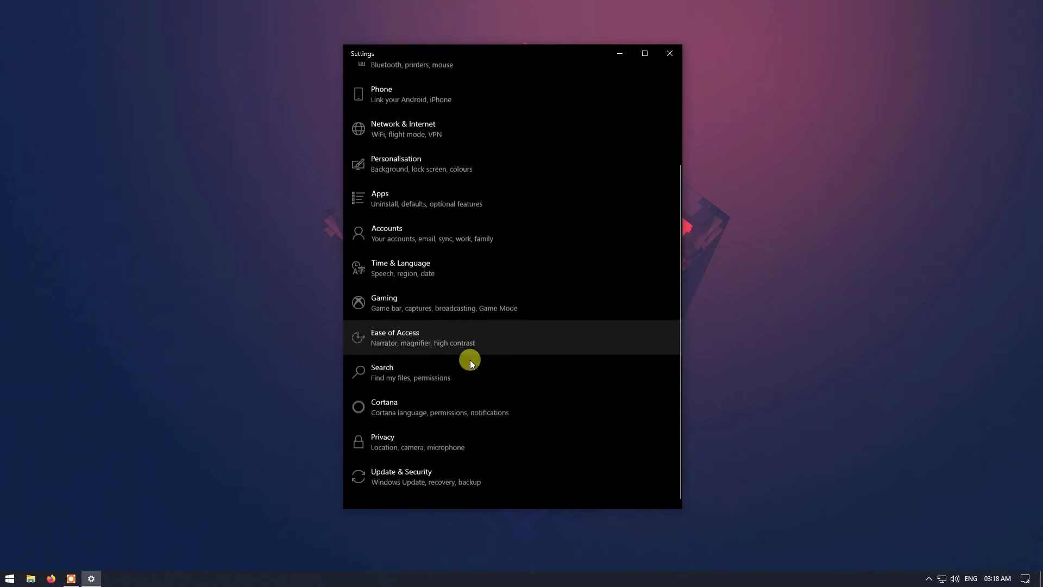
{"action": "left_click", "coordinate": [423, 477]}
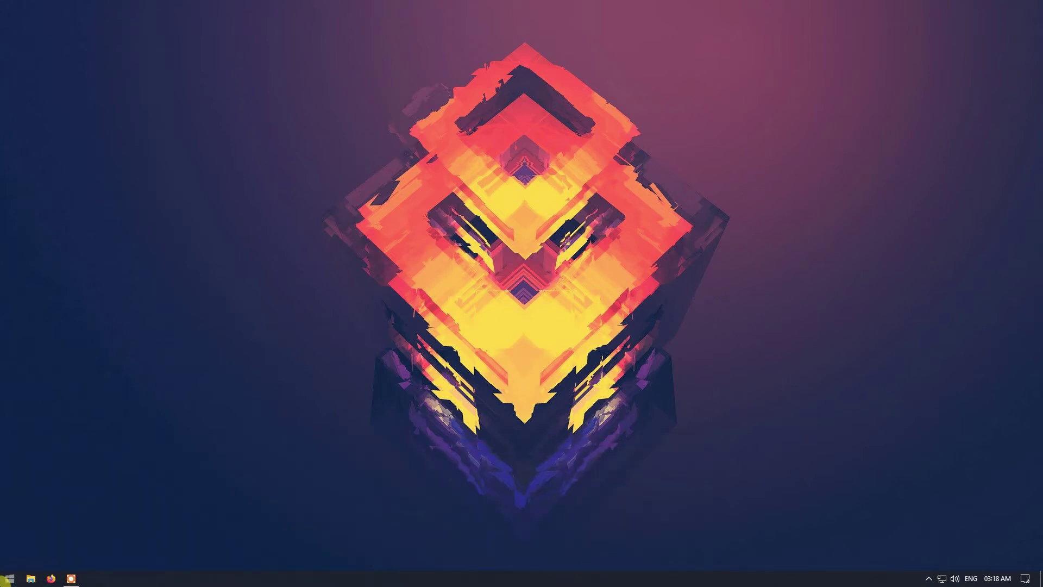
Launch Windows Settings from Start and maximize its window.
{"action": "left_click", "coordinate": [9, 578]}
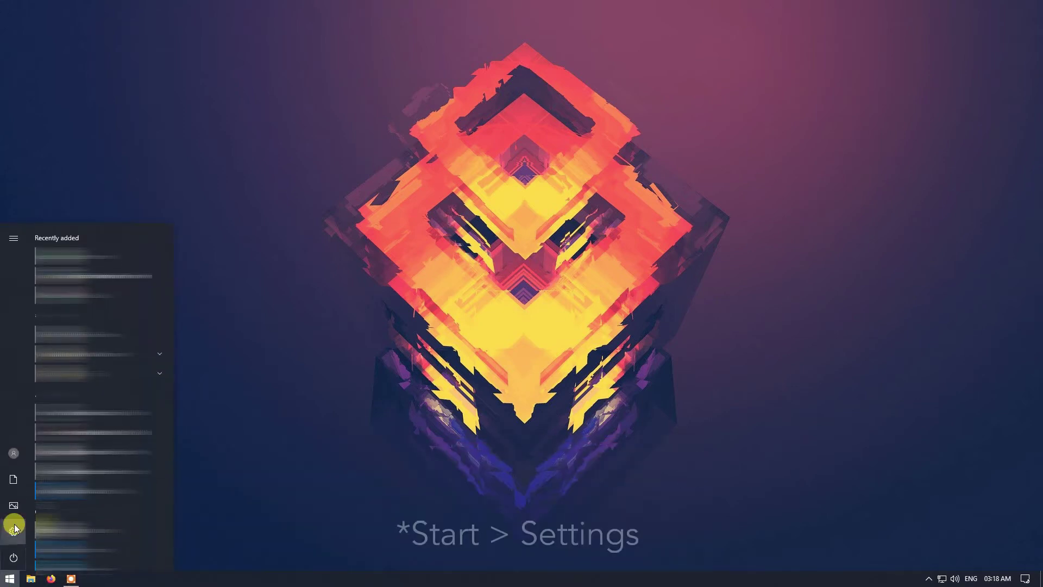
{"action": "left_click", "coordinate": [12, 524]}
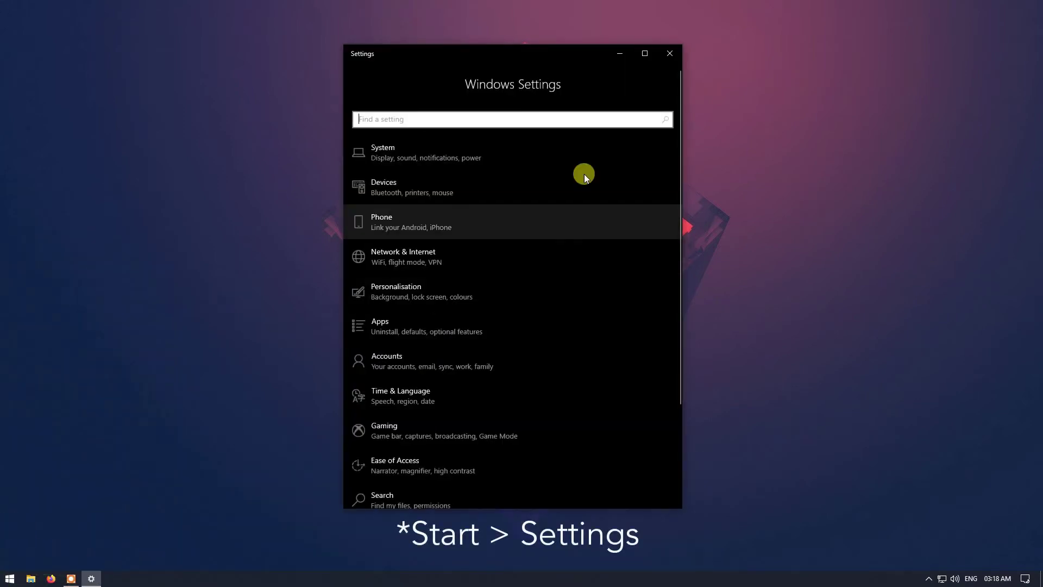
{"action": "left_click", "coordinate": [645, 53]}
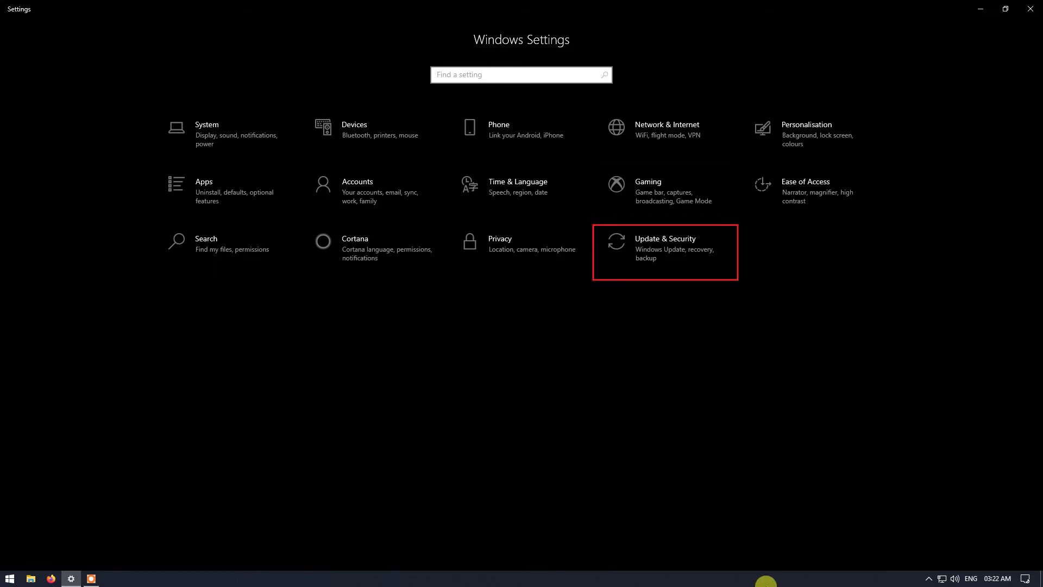
Turn Night light on and raise its strength to 56.
{"action": "left_click", "coordinate": [185, 133]}
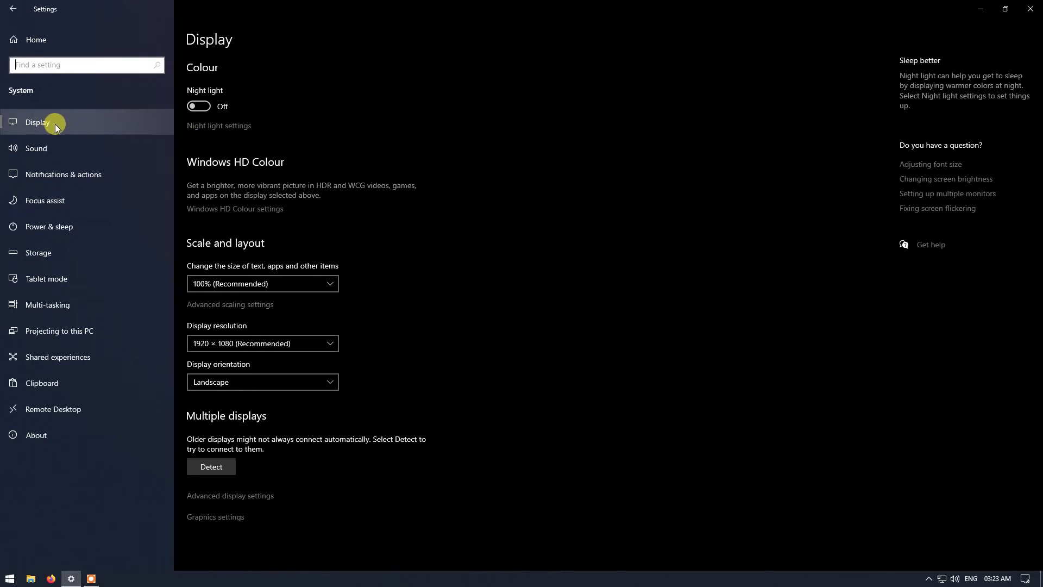
{"action": "left_click", "coordinate": [198, 107]}
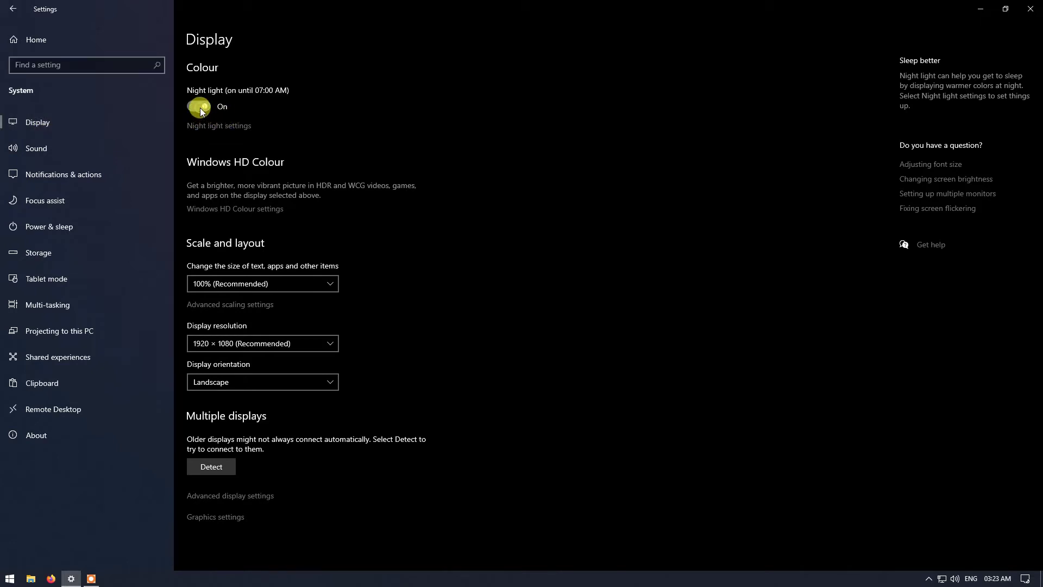
{"action": "left_click", "coordinate": [210, 126]}
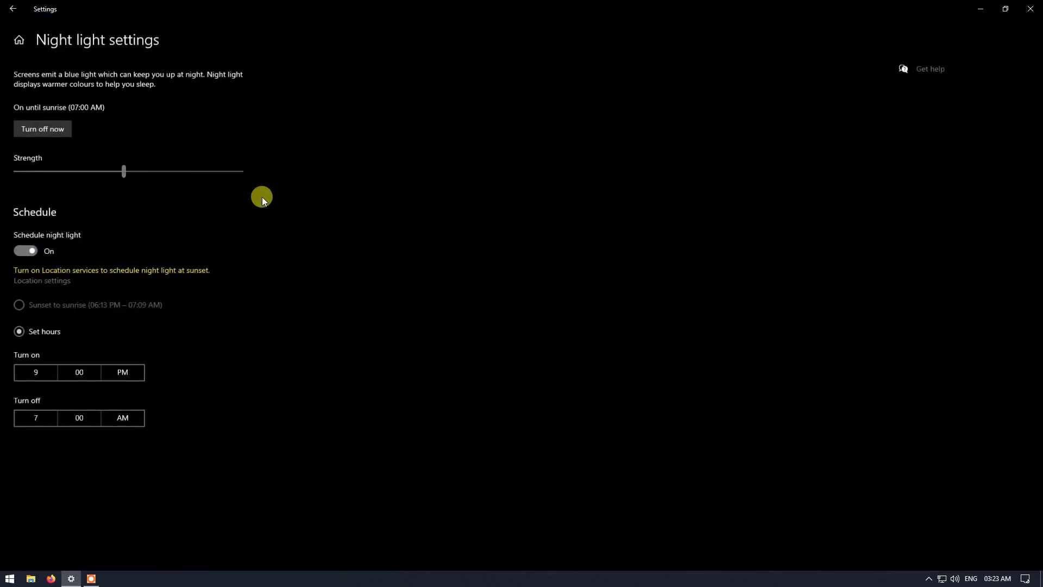
{"action": "left_click_drag", "start_coordinate": [123, 171], "coordinate": [157, 173]}
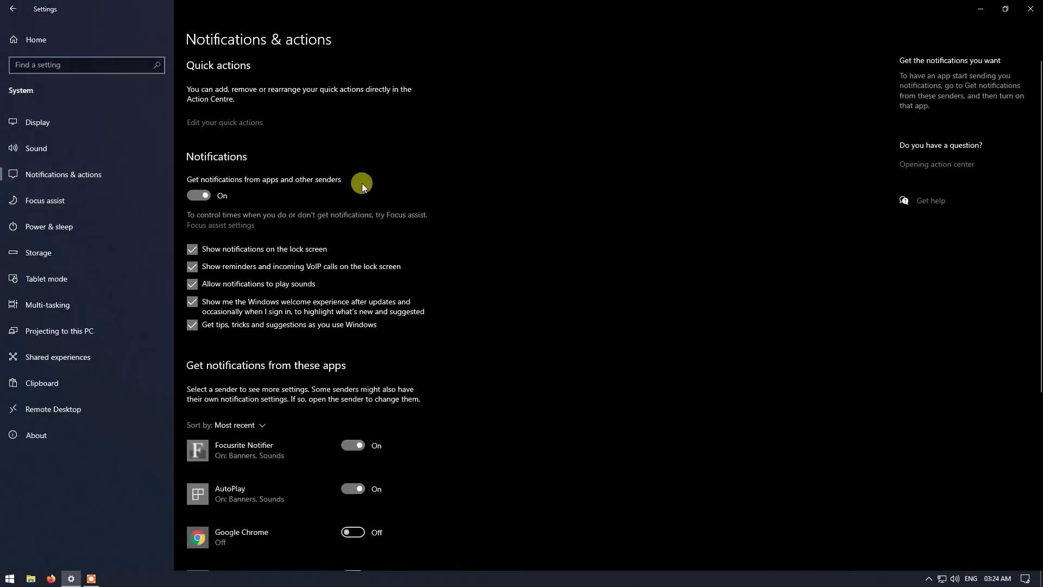
{"action": "scroll", "coordinate": [323, 194], "scroll_direction": "down", "scroll_amount": 2}
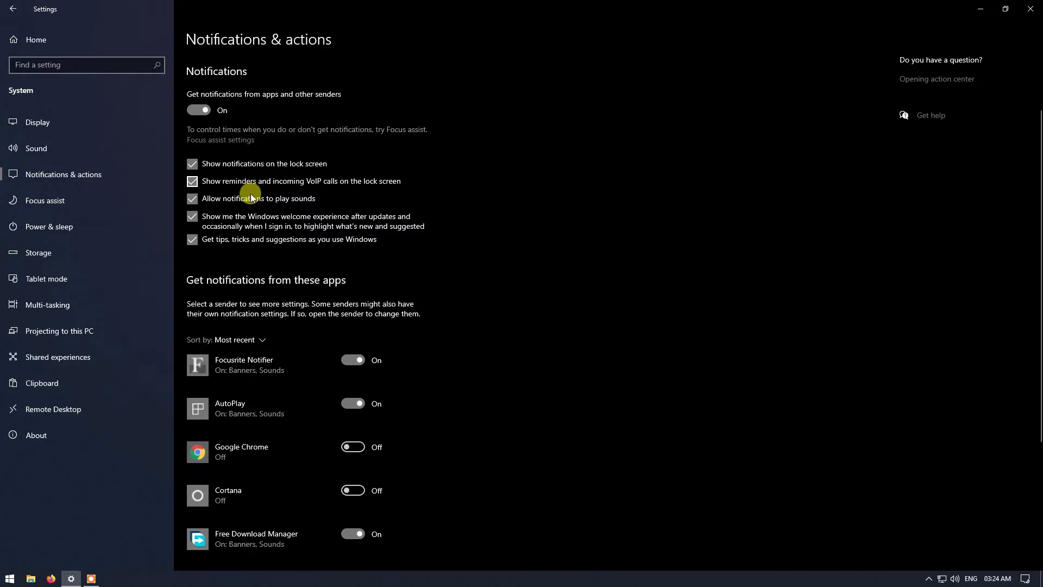
Turn off notifications from Focusrite Notifier.
{"action": "scroll", "coordinate": [250, 228], "scroll_direction": "down", "scroll_amount": 5}
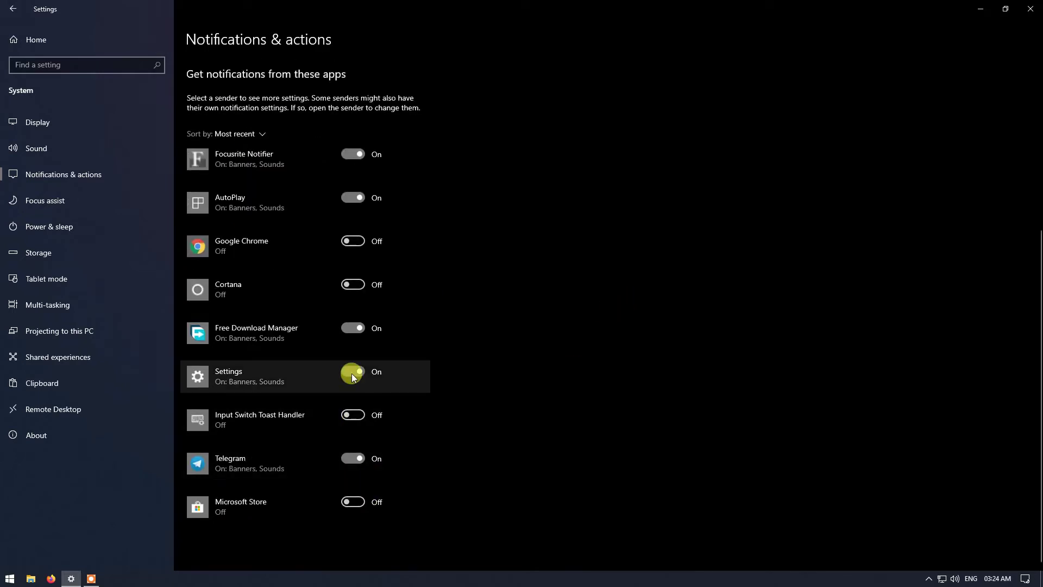
{"action": "scroll", "coordinate": [360, 312], "scroll_direction": "up", "scroll_amount": 2}
{"action": "scroll", "coordinate": [356, 413], "scroll_direction": "up", "scroll_amount": 4}
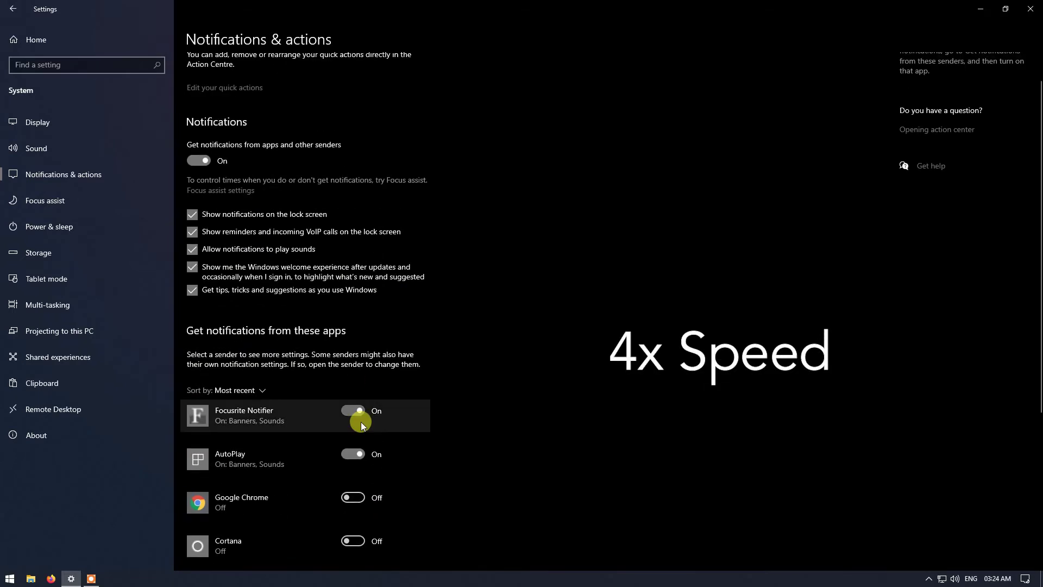
{"action": "left_click", "coordinate": [354, 419]}
{"action": "scroll", "coordinate": [304, 380], "scroll_direction": "up", "scroll_amount": 1}
Clear four general notification checkboxes, then go to the Power & sleep page.
{"action": "left_click", "coordinate": [228, 324]}
{"action": "left_click", "coordinate": [237, 307]}
{"action": "left_click", "coordinate": [250, 283]}
{"action": "left_click", "coordinate": [261, 267]}
{"action": "left_click", "coordinate": [70, 229]}
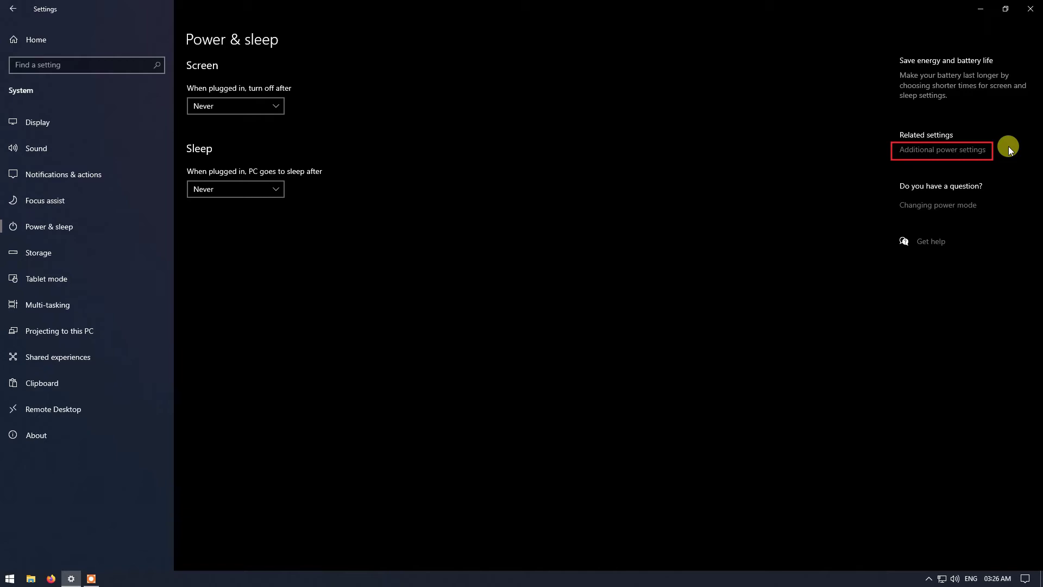
Open the Power Options control panel through Additional power settings.
{"action": "left_click", "coordinate": [904, 150]}
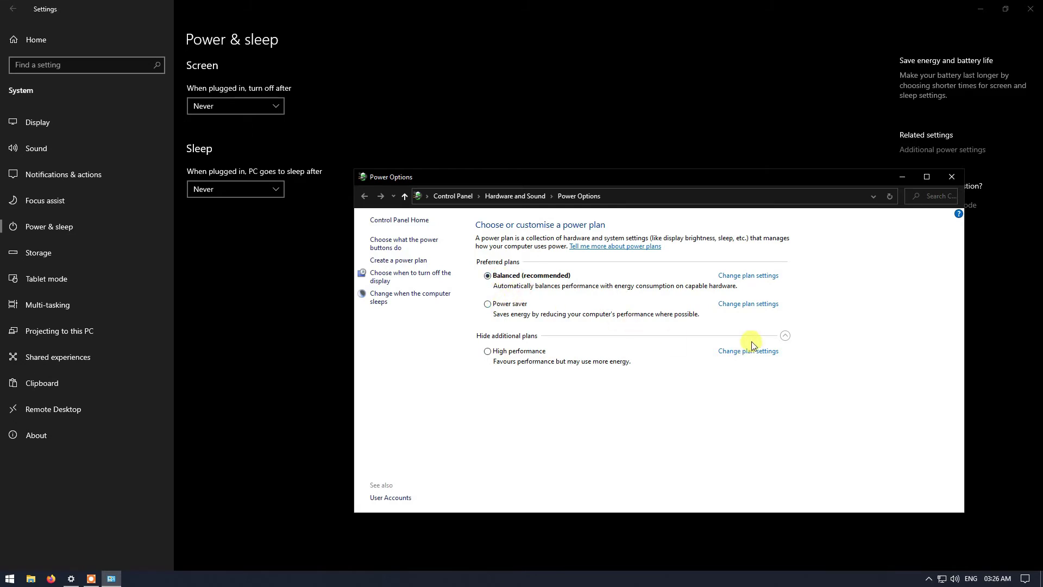
Show the additional power plans and try starting a custom plan from High performance, then go back to the plan list.
{"action": "left_click", "coordinate": [784, 336]}
{"action": "left_click", "coordinate": [785, 335]}
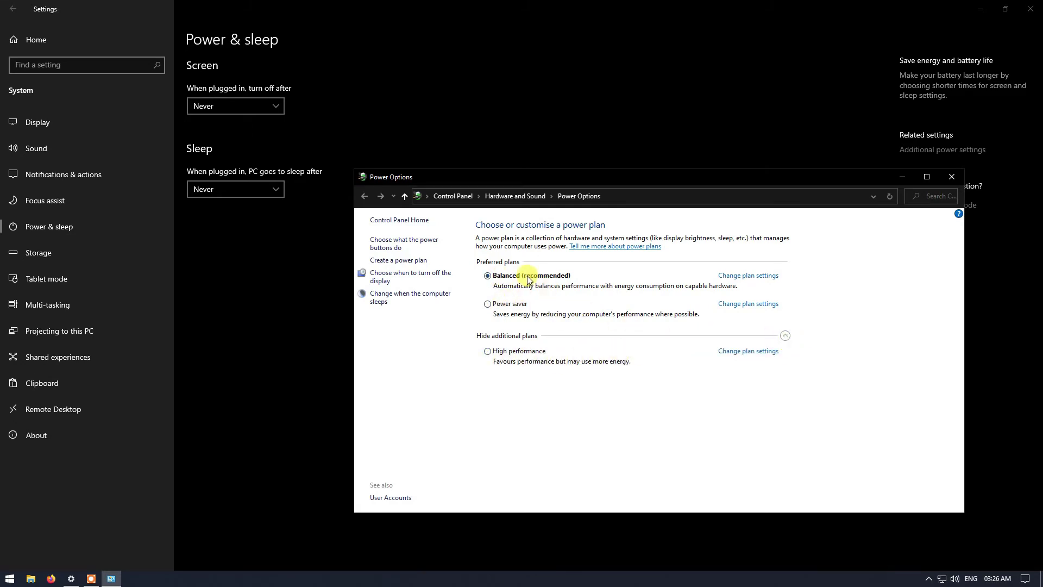
{"action": "left_click", "coordinate": [402, 260]}
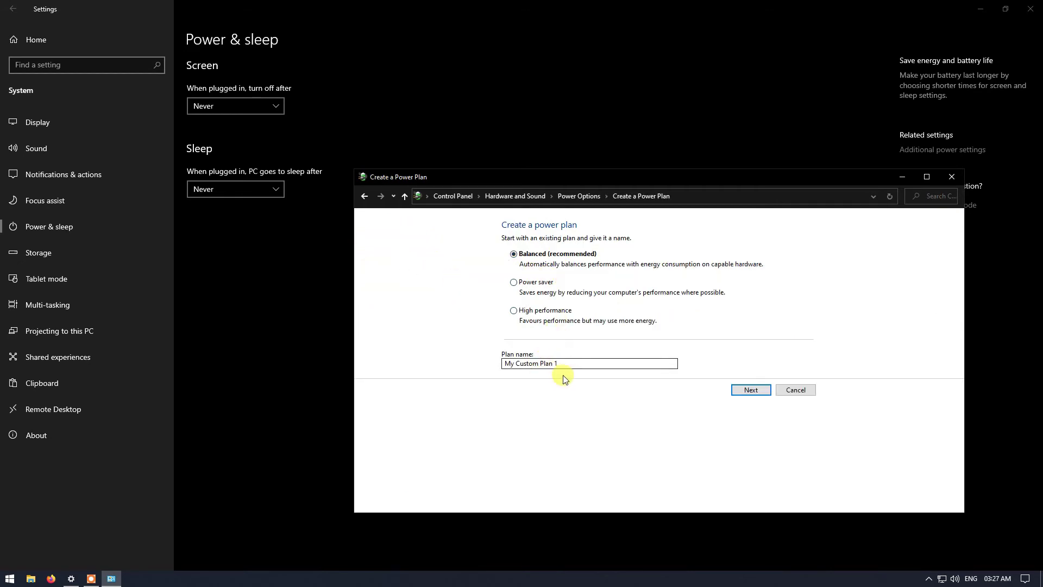
{"action": "left_click_drag", "start_coordinate": [499, 363], "coordinate": [559, 361]}
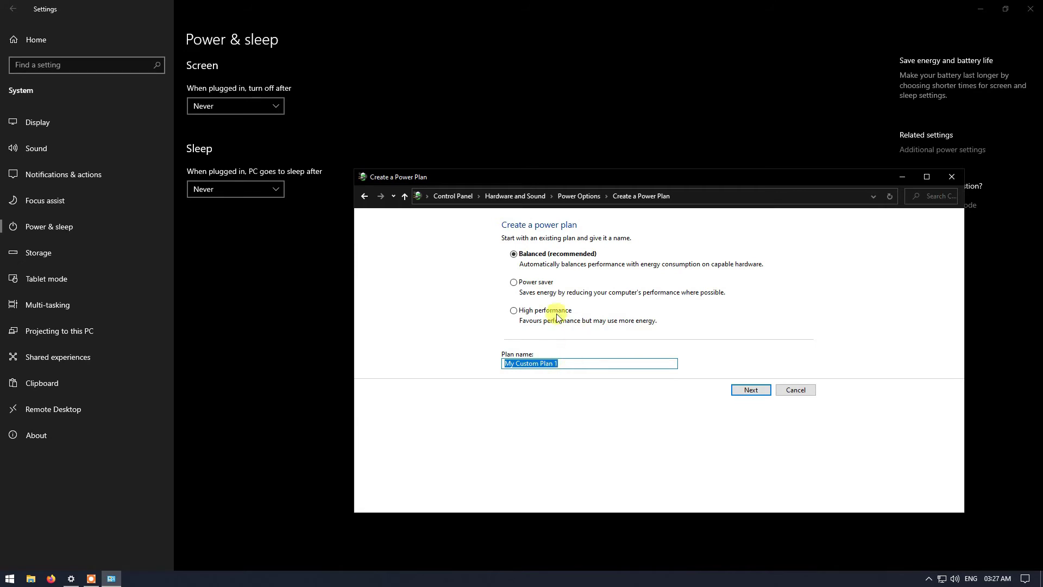
{"action": "left_click", "coordinate": [532, 286]}
{"action": "left_click", "coordinate": [530, 310]}
{"action": "left_click", "coordinate": [365, 196]}
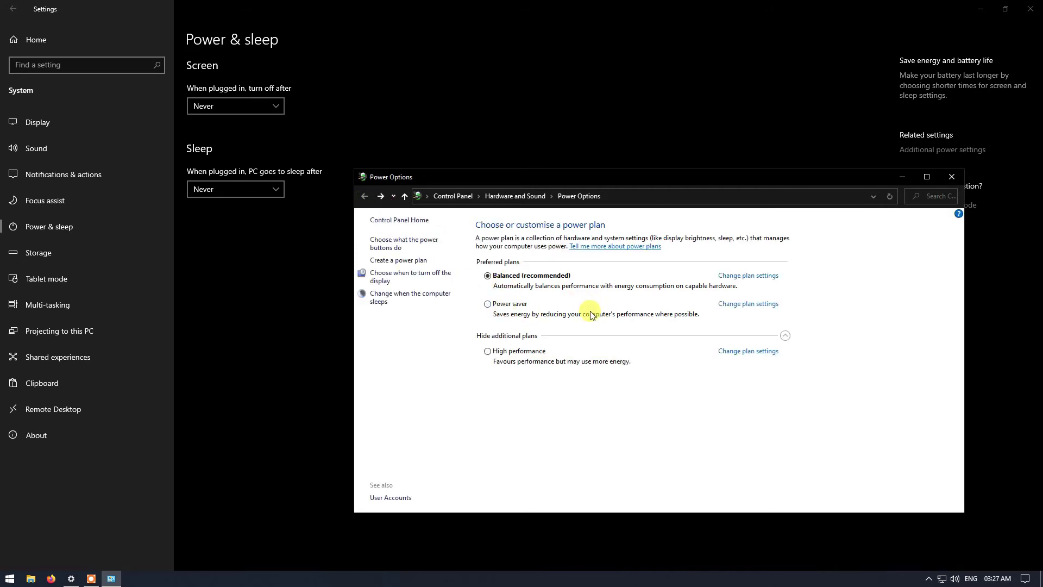
Make High performance the active plan and set its display to never turn off.
{"action": "left_click", "coordinate": [515, 357]}
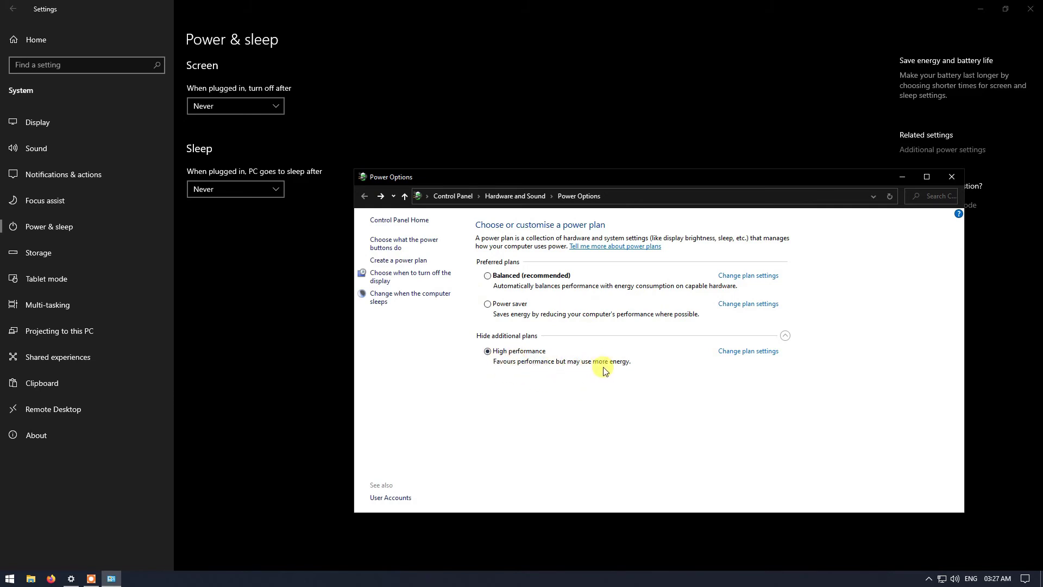
{"action": "left_click", "coordinate": [733, 351]}
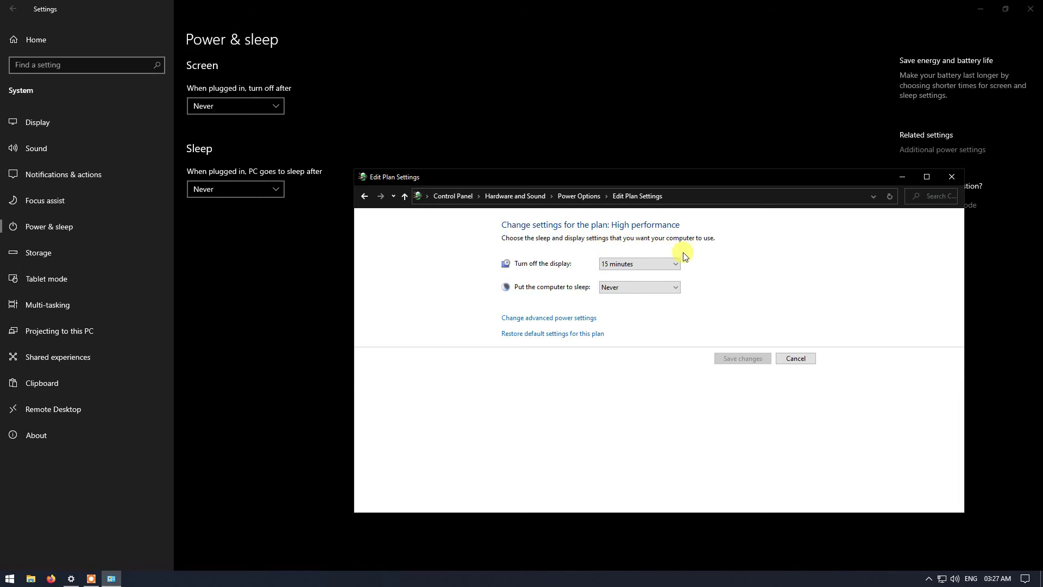
{"action": "left_click", "coordinate": [636, 263]}
{"action": "left_click", "coordinate": [620, 400]}
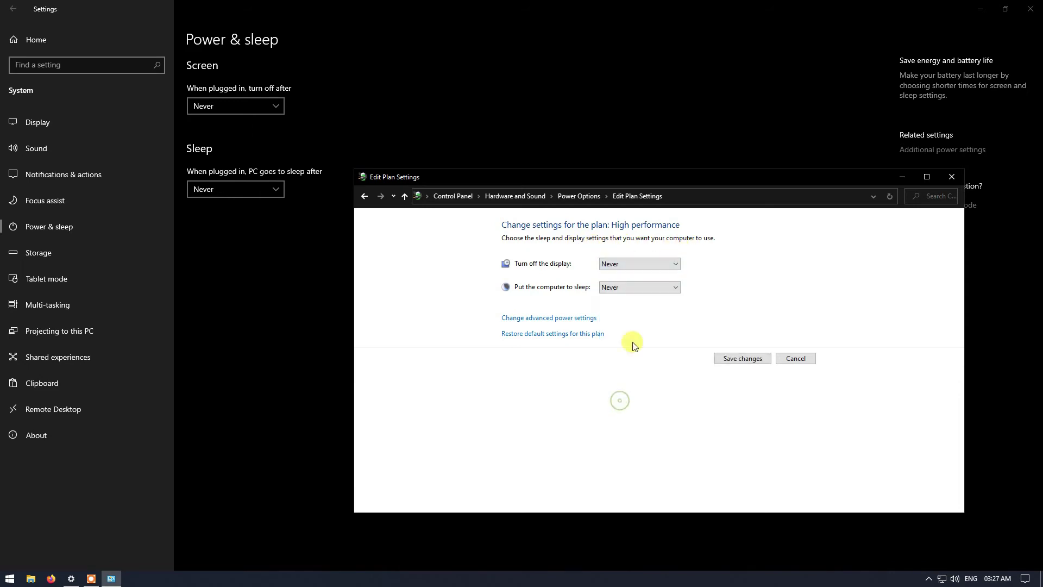
In the High performance advanced settings, set the hard disk turn-off time to 0 minutes.
{"action": "left_click", "coordinate": [575, 321]}
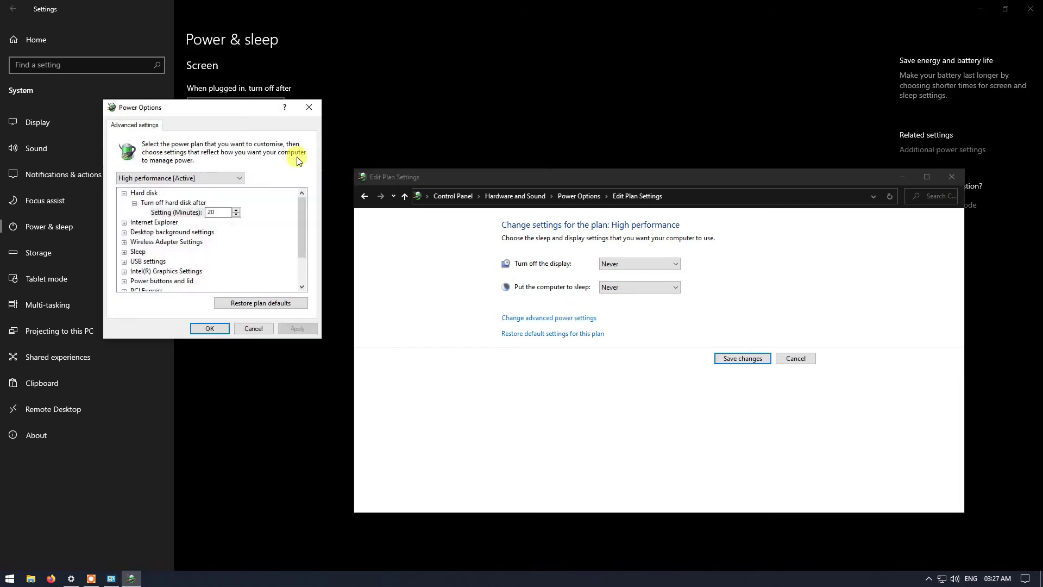
{"action": "left_click_drag", "start_coordinate": [201, 106], "coordinate": [290, 113]}
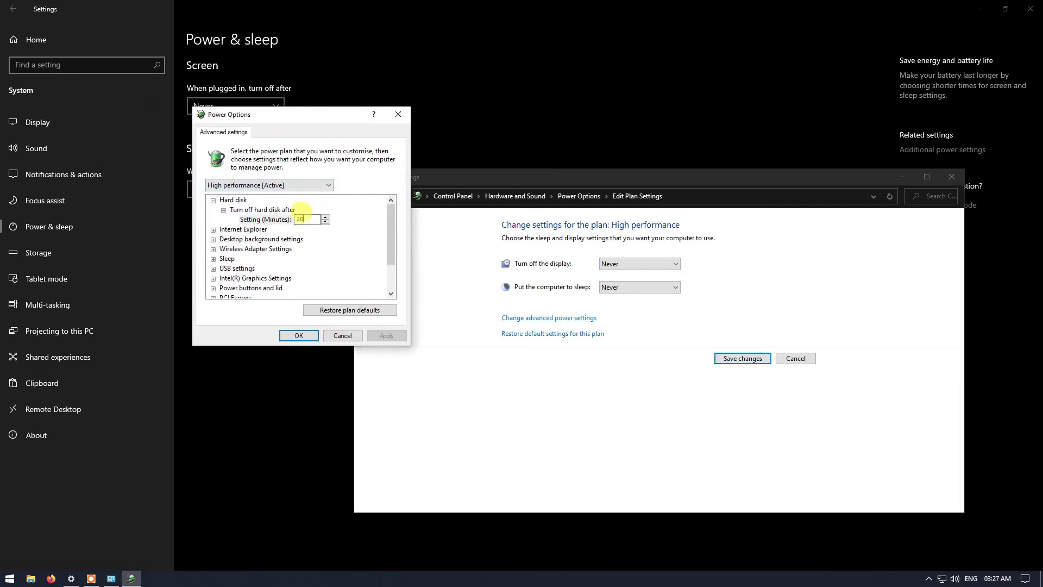
{"action": "left_click", "coordinate": [289, 221]}
{"action": "type", "text": "0"}
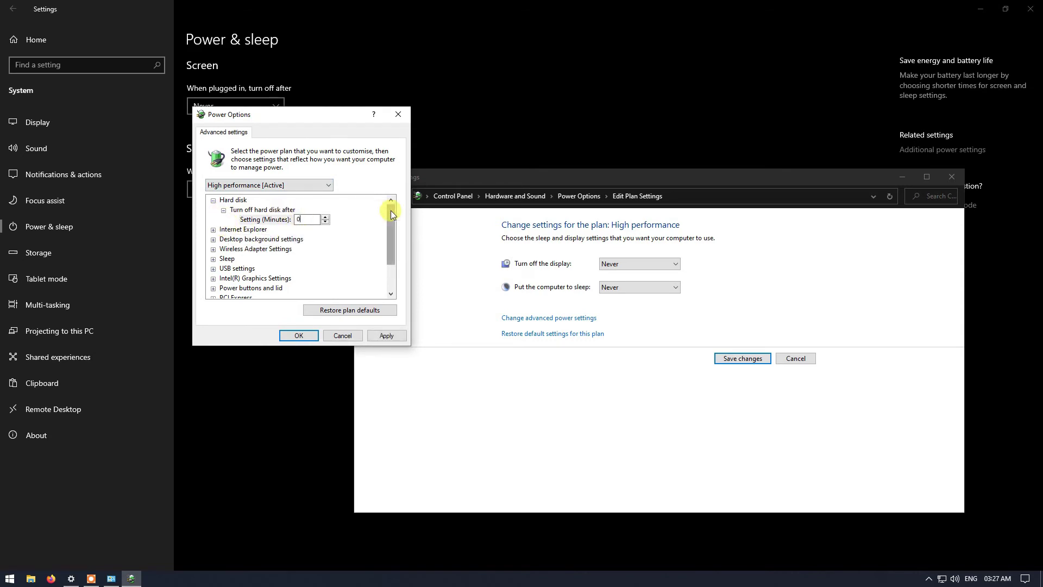
{"action": "scroll", "coordinate": [390, 210], "scroll_direction": "down", "scroll_amount": 1}
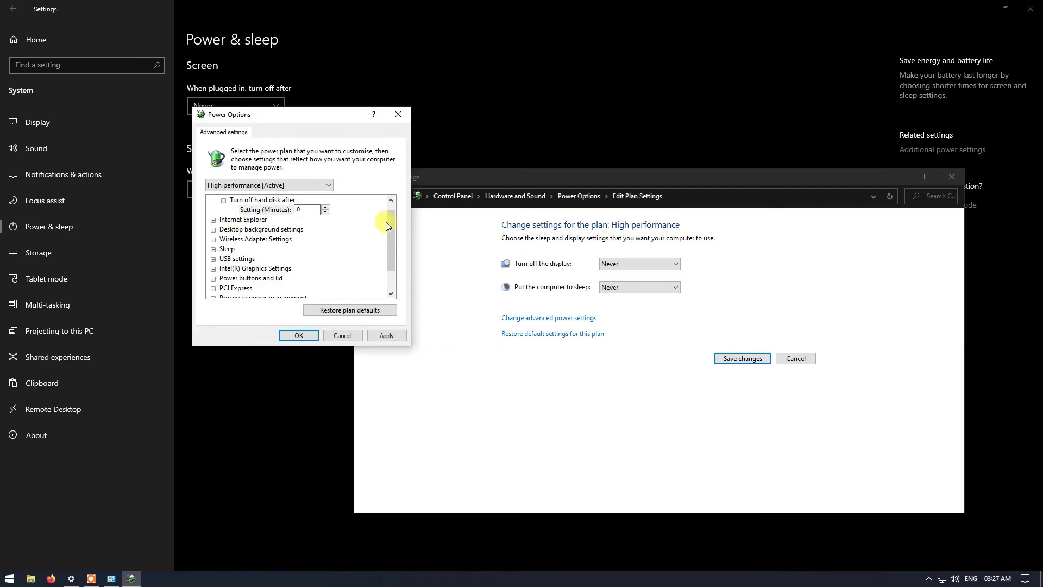
{"action": "left_click_drag", "start_coordinate": [389, 222], "coordinate": [393, 240]}
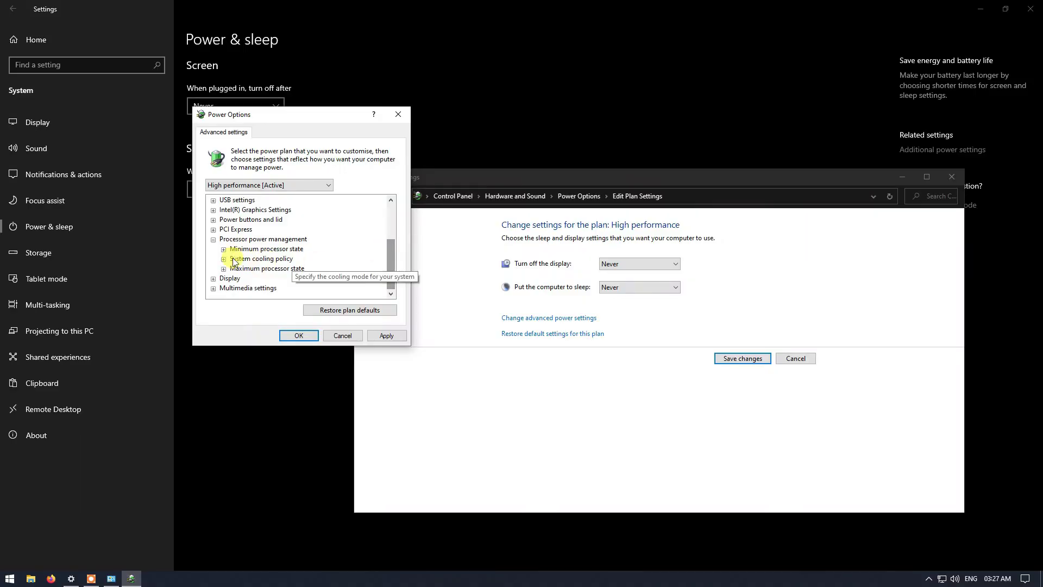
Set minimum processor state to 0%, check maximum stays 100%, and apply.
{"action": "left_click", "coordinate": [224, 249]}
{"action": "left_click", "coordinate": [271, 258]}
{"action": "type", "text": "0"}
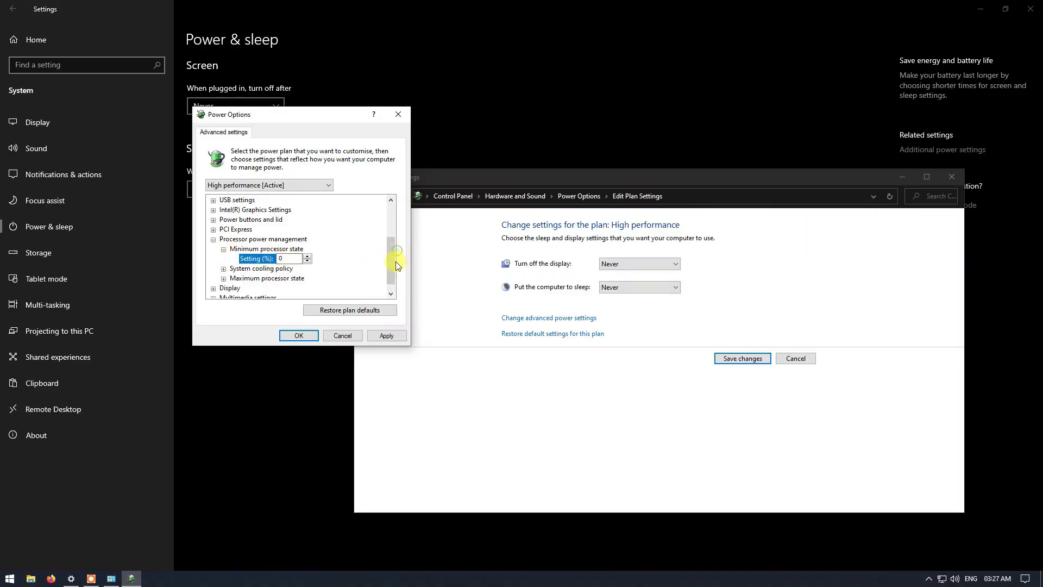
{"action": "scroll", "coordinate": [392, 276], "scroll_direction": "down", "scroll_amount": 1}
{"action": "left_click", "coordinate": [258, 269]}
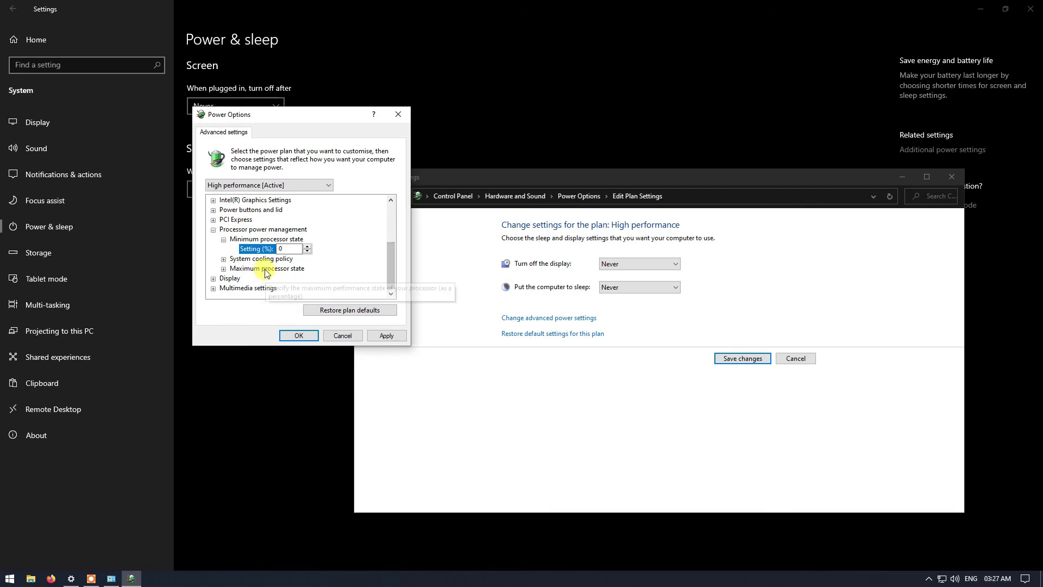
{"action": "left_click", "coordinate": [224, 268]}
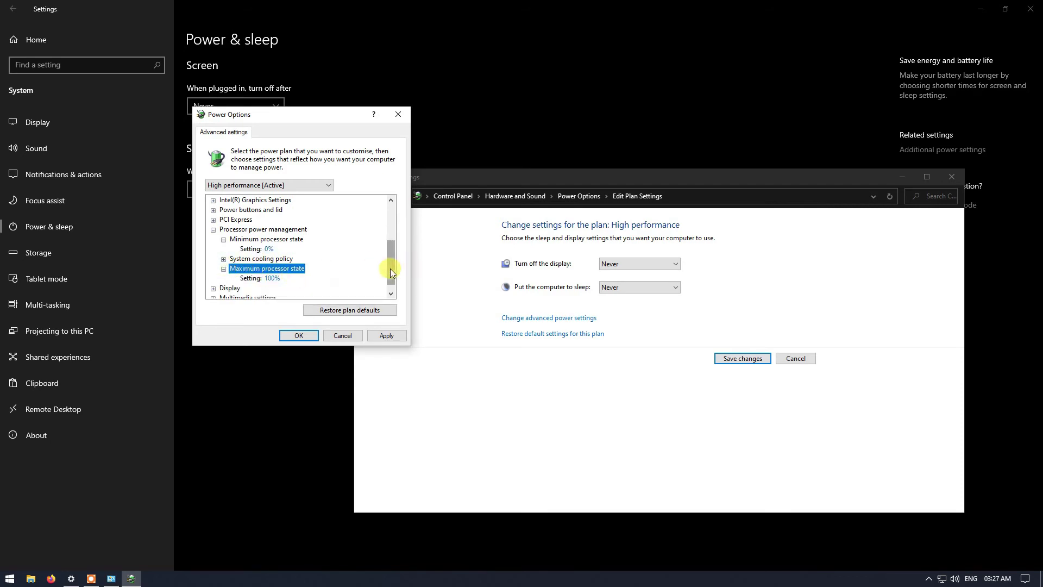
{"action": "left_click", "coordinate": [386, 335]}
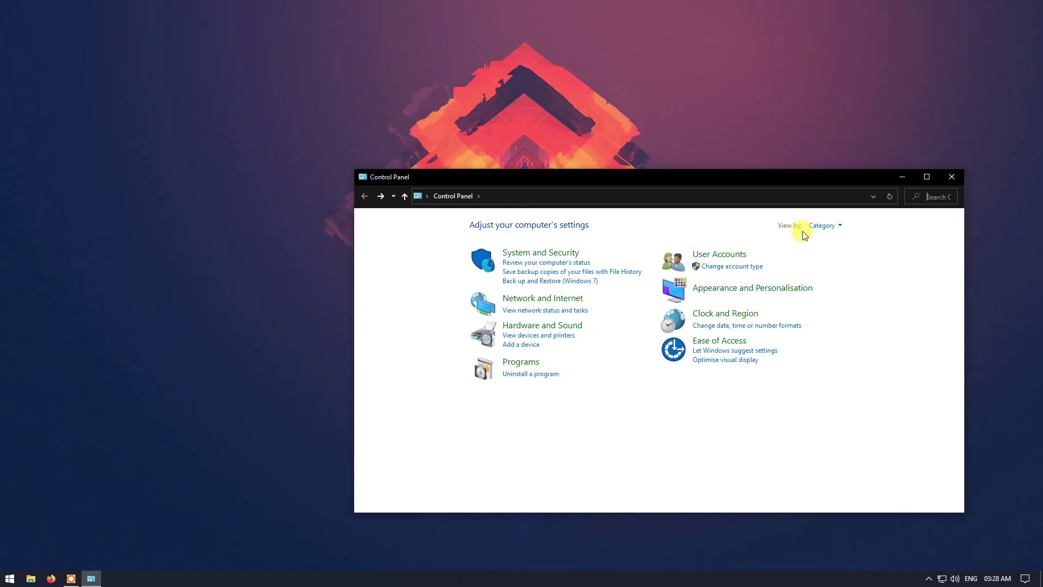
Switch the Control Panel view to Large icons, then to Small icons.
{"action": "left_click", "coordinate": [831, 226]}
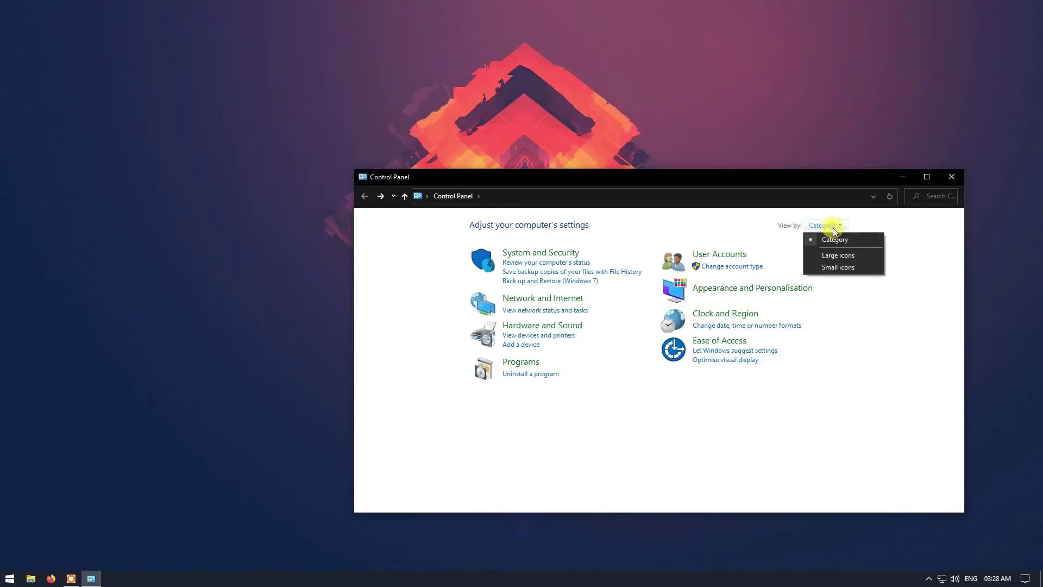
{"action": "left_click", "coordinate": [834, 256]}
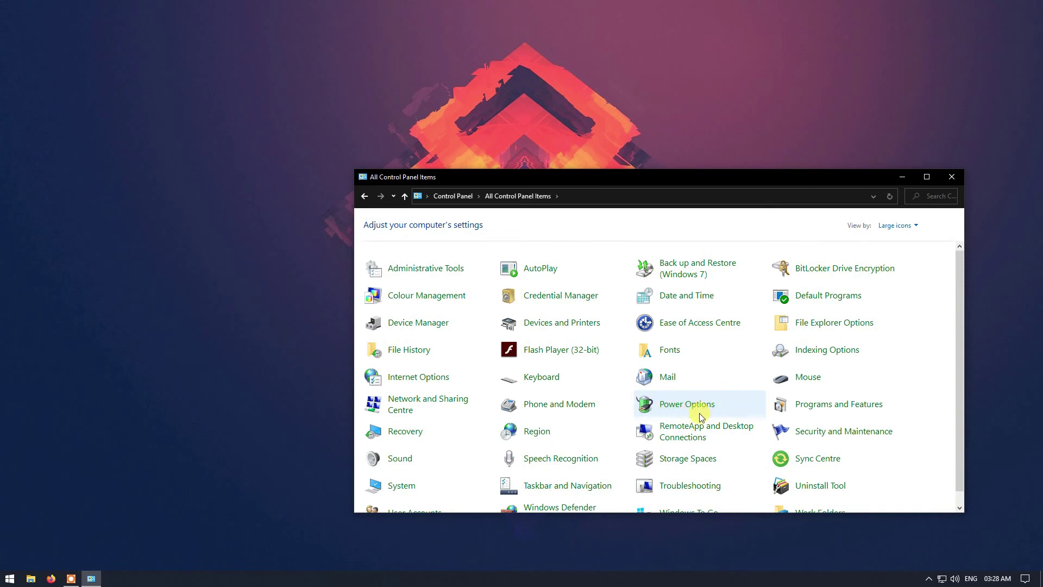
{"action": "left_click", "coordinate": [897, 224]}
{"action": "left_click", "coordinate": [895, 266]}
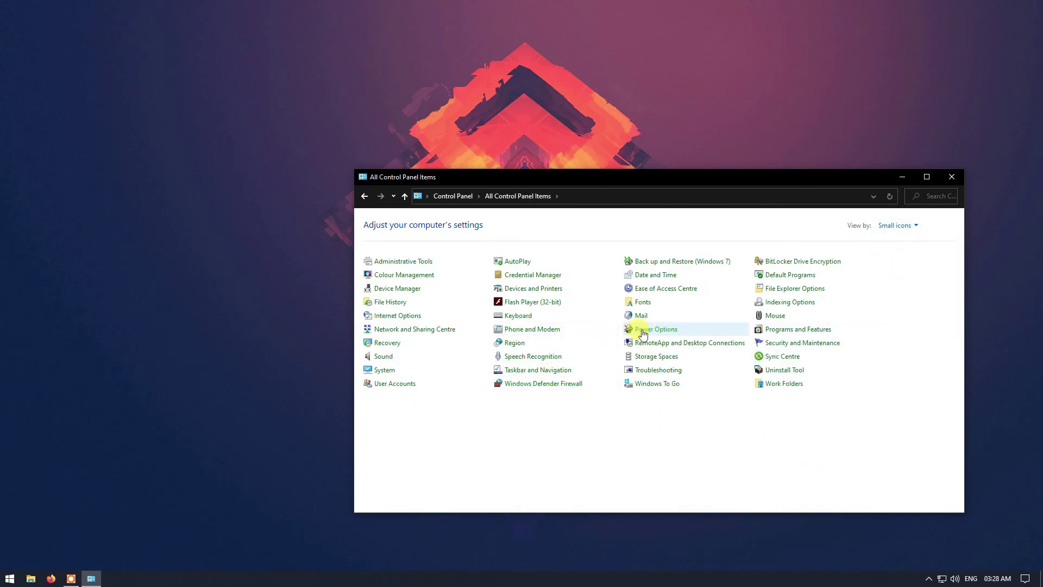
Close Control Panel and review Local Disk (C:) storage usage, expanding then collapsing the categories.
{"action": "left_click", "coordinate": [955, 173]}
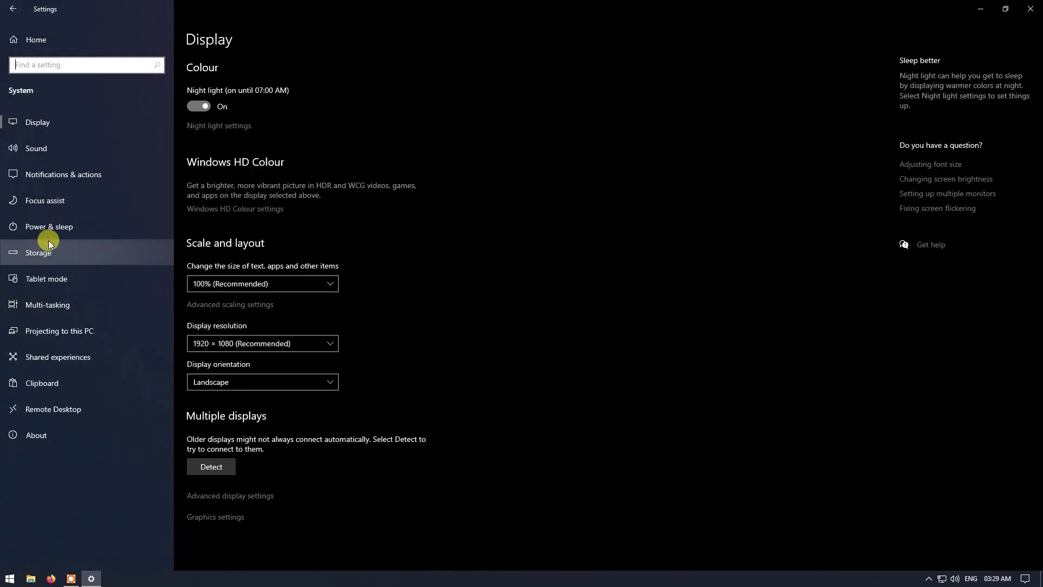
{"action": "left_click", "coordinate": [34, 256]}
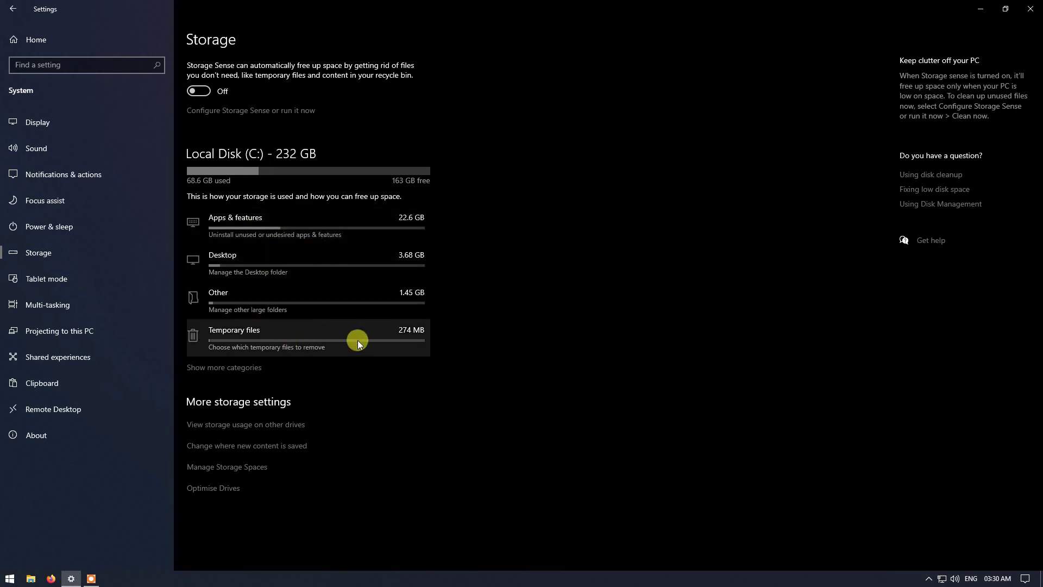
{"action": "left_click", "coordinate": [234, 368]}
{"action": "scroll", "coordinate": [293, 357], "scroll_direction": "down", "scroll_amount": 5}
{"action": "scroll", "coordinate": [293, 354], "scroll_direction": "up", "scroll_amount": 2}
{"action": "left_click", "coordinate": [223, 485]}
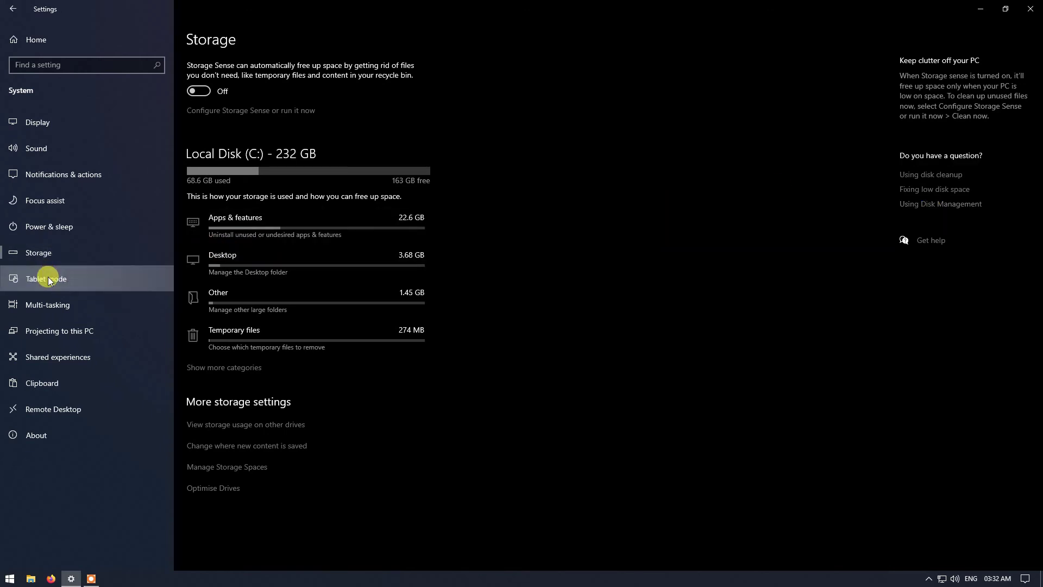
On the Multi-tasking page, turn Snap windows off and back on.
{"action": "left_click", "coordinate": [47, 305]}
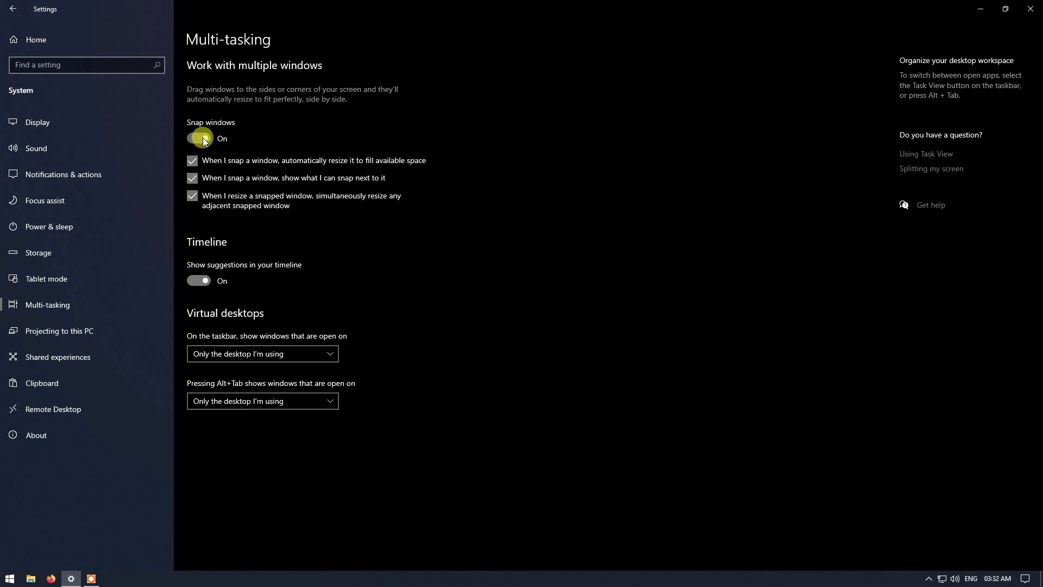
{"action": "left_click", "coordinate": [204, 140]}
{"action": "left_click", "coordinate": [206, 142]}
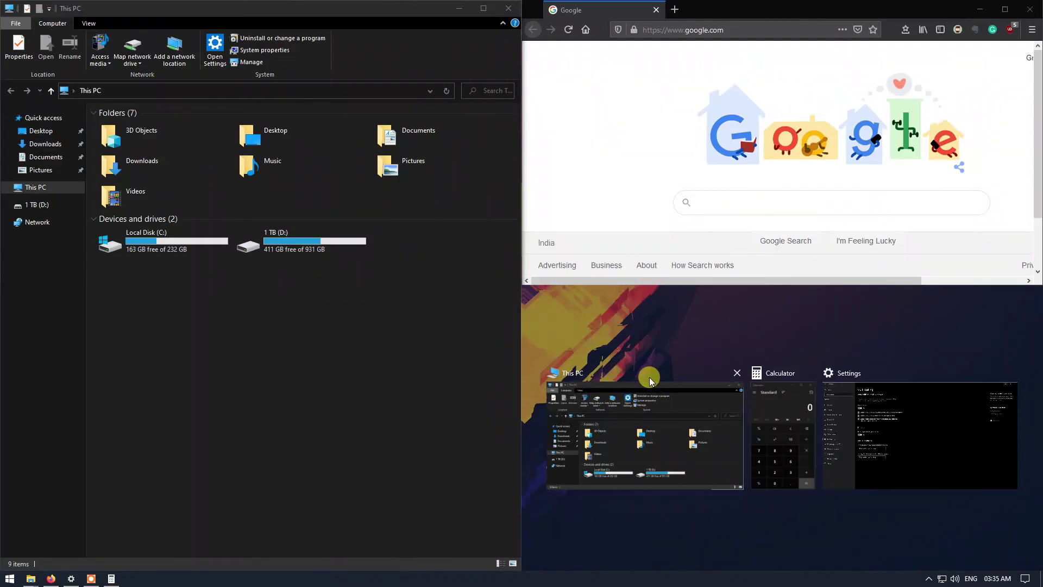
Snap This PC into the free quarter, launch Notepad via Win+R, and close that This PC window.
{"action": "left_click", "coordinate": [644, 411]}
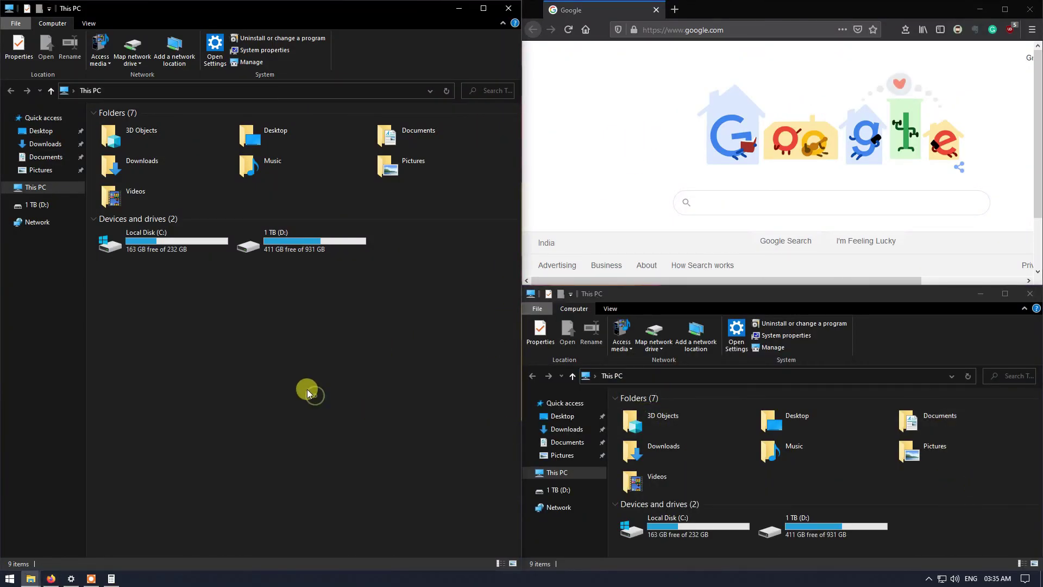
{"action": "right_click", "coordinate": [265, 334]}
{"action": "left_click", "coordinate": [209, 368]}
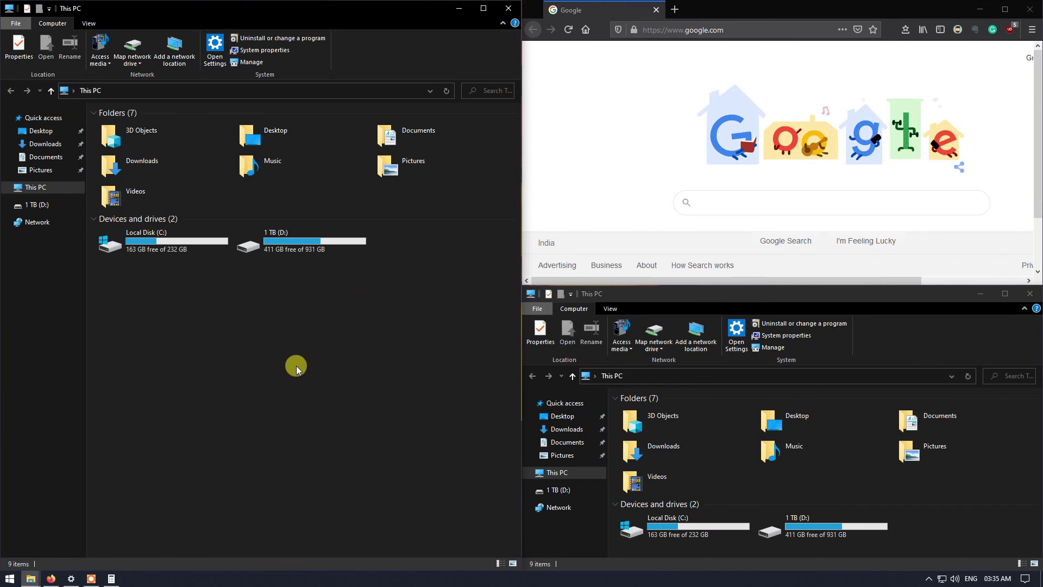
{"action": "key", "text": "super+r"}
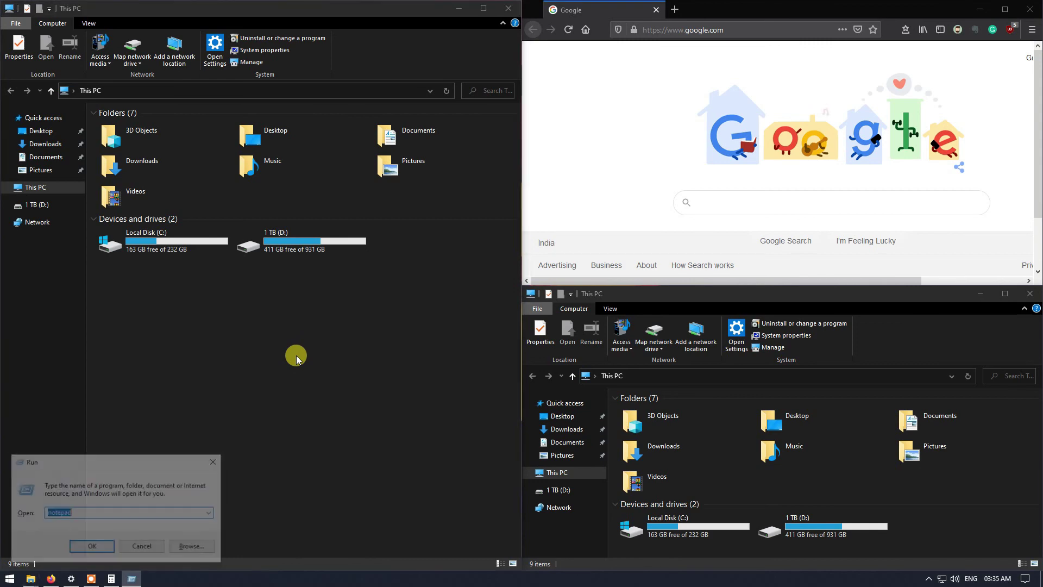
{"action": "key", "text": "Return"}
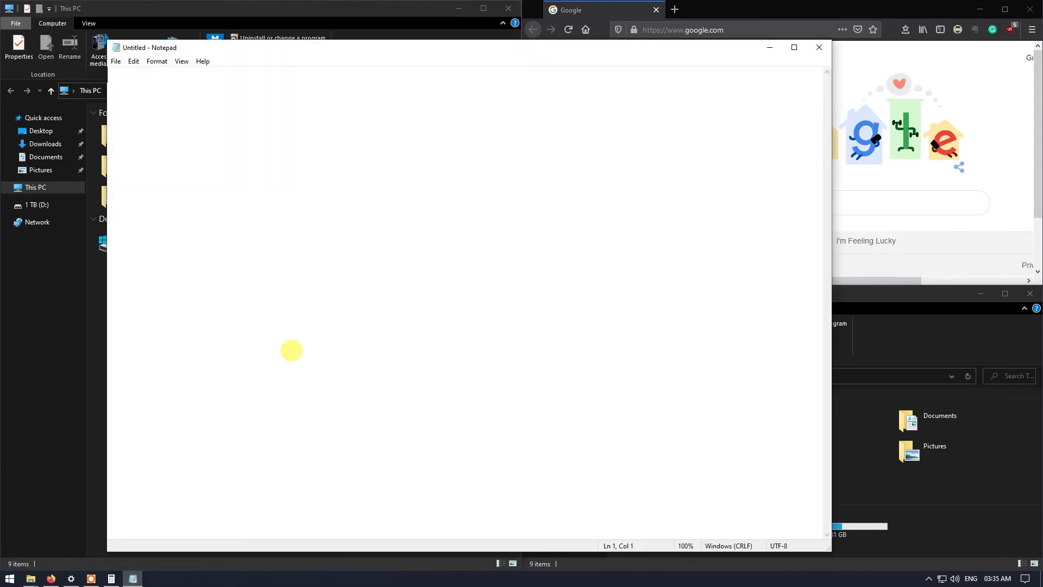
{"action": "left_click", "coordinate": [913, 298]}
{"action": "left_click", "coordinate": [1030, 294]}
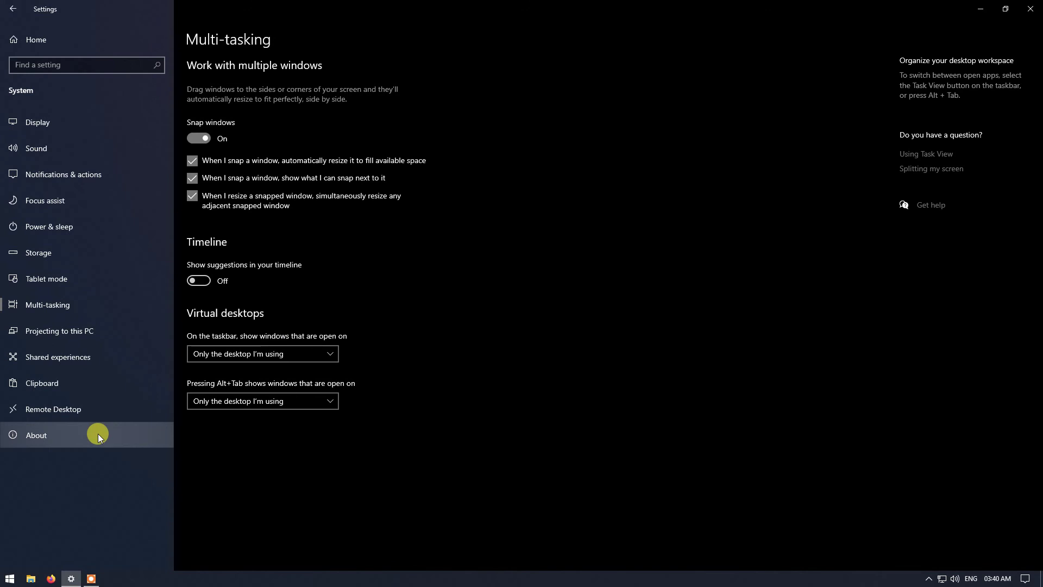
View the About page showing Windows 10 Pro version 1909, then return to Settings Home.
{"action": "left_click", "coordinate": [36, 434]}
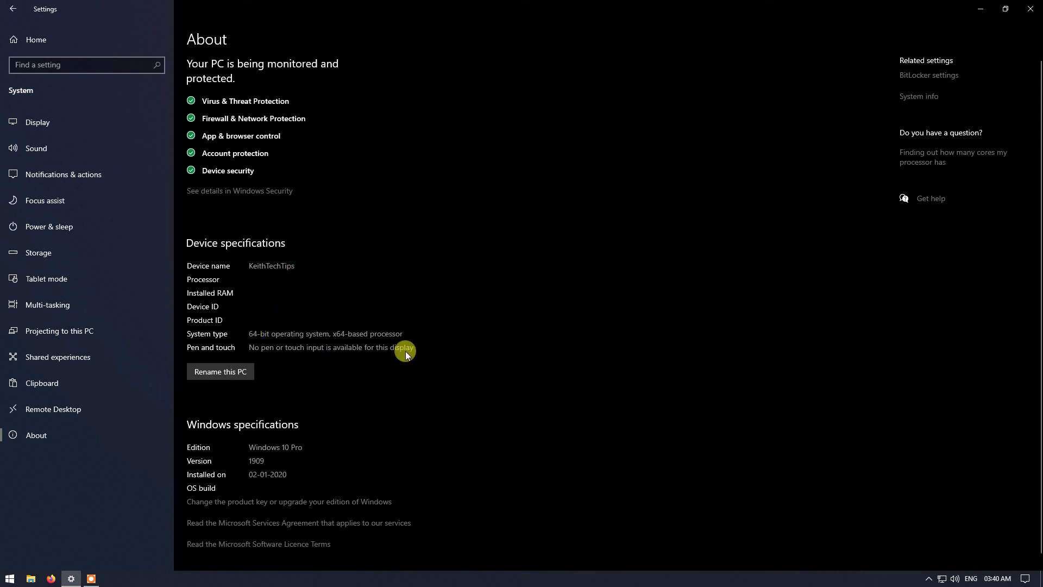
{"action": "left_click", "coordinate": [16, 41]}
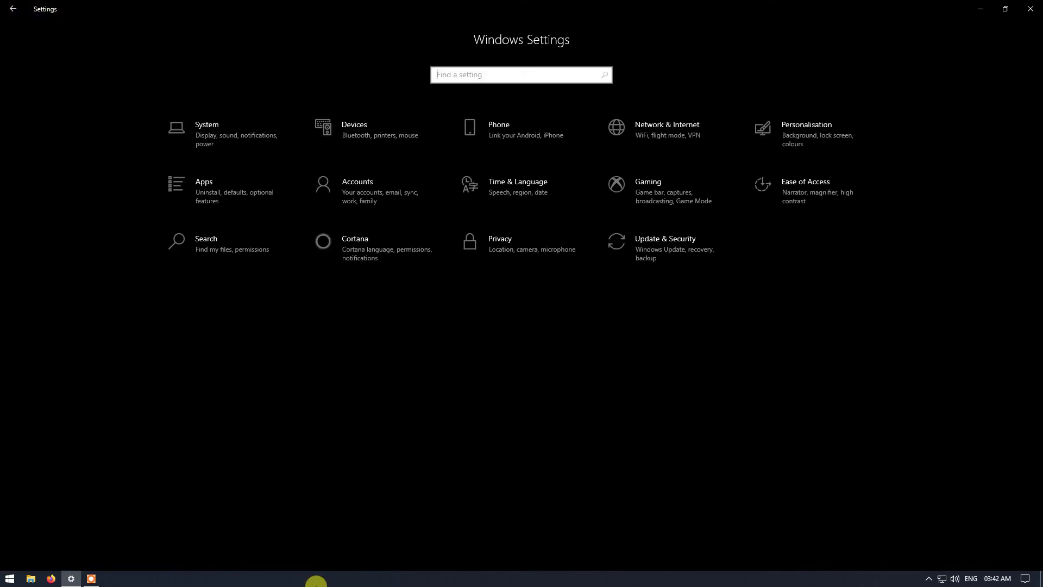